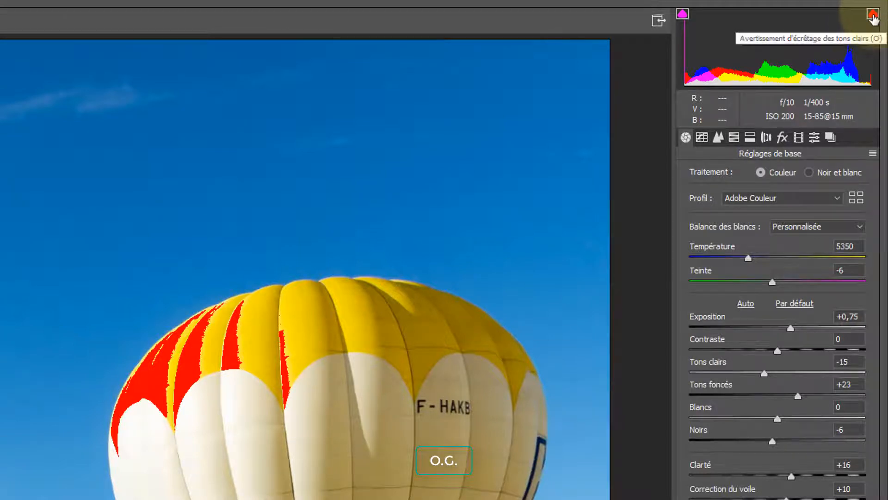
# Step: Toggle the highlight clipping warning to check the overexposed parts of the large balloon, and try adjusting Tons clairs
pyautogui.click(873, 15)
pyautogui.click(873, 15)
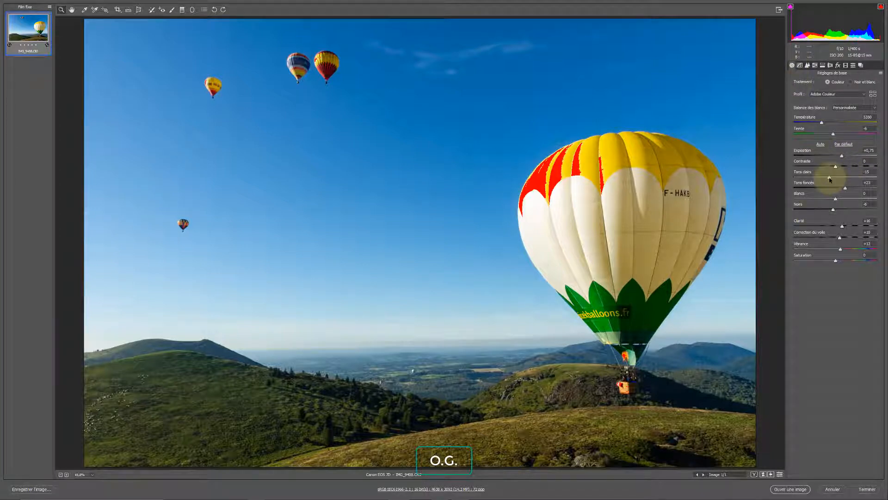
pyautogui.moveTo(830, 179)
pyautogui.mouseDown()
pyautogui.moveTo(807, 178)
pyautogui.moveTo(830, 176)
pyautogui.mouseUp()
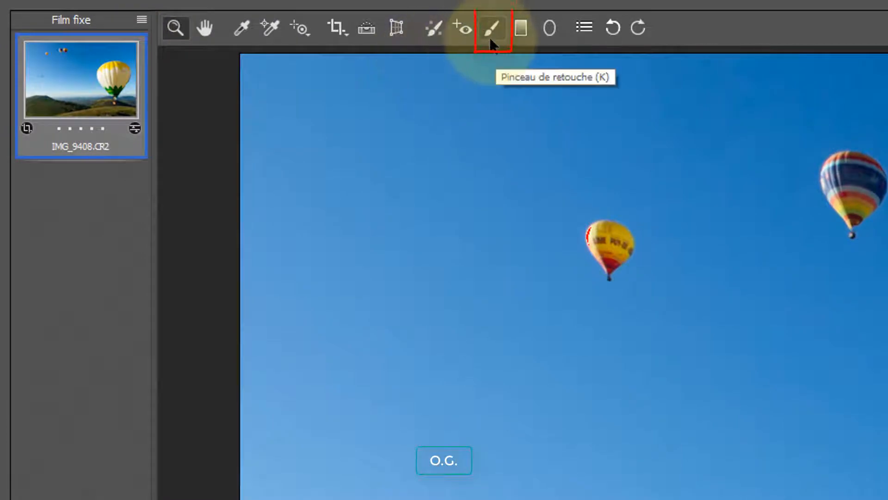
# Step: Activate the adjustment brush with a size of 10 and Exposition at -2,00
pyautogui.click(489, 37)
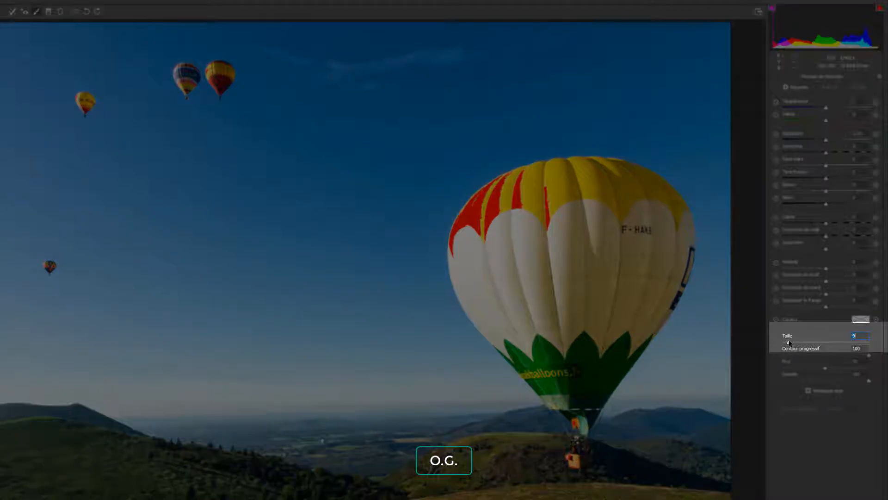
pyautogui.moveTo(789, 343); pyautogui.dragTo(790, 343)
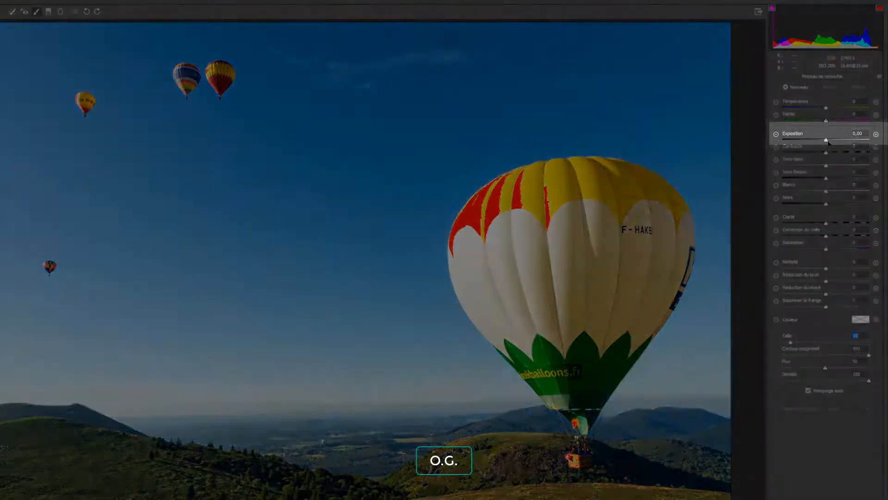
pyautogui.moveTo(821, 135); pyautogui.dragTo(807, 144)
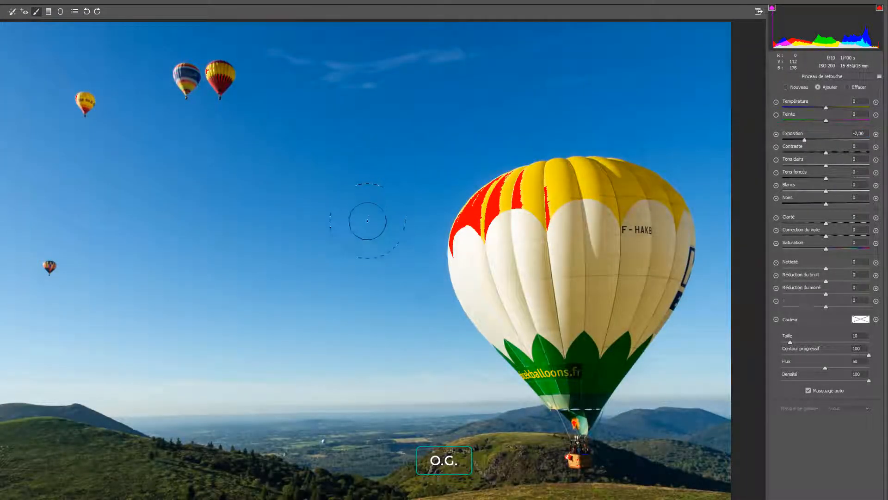
# Step: Paint three separate vertical strokes in the sky, with Contour progressif at 100, 50 and 0 respectively
pyautogui.moveTo(419, 118)
pyautogui.mouseDown()
pyautogui.moveTo(379, 304)
pyautogui.moveTo(387, 295)
pyautogui.mouseUp()
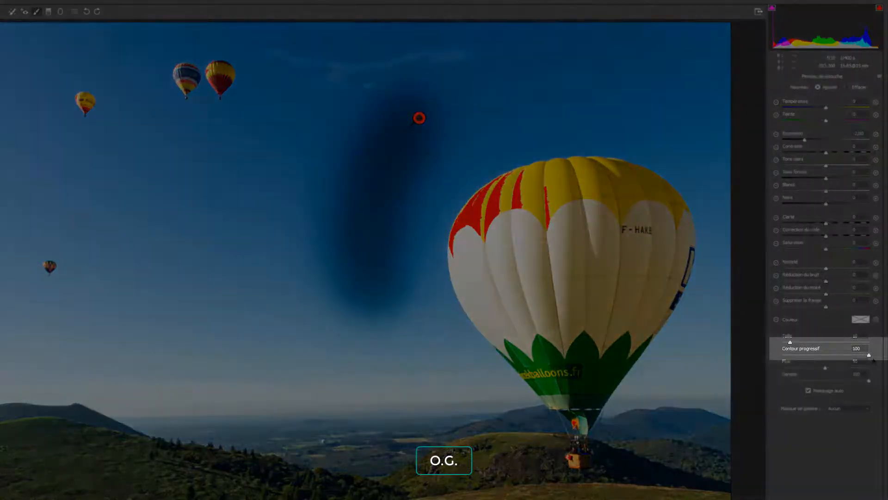
pyautogui.write('50')
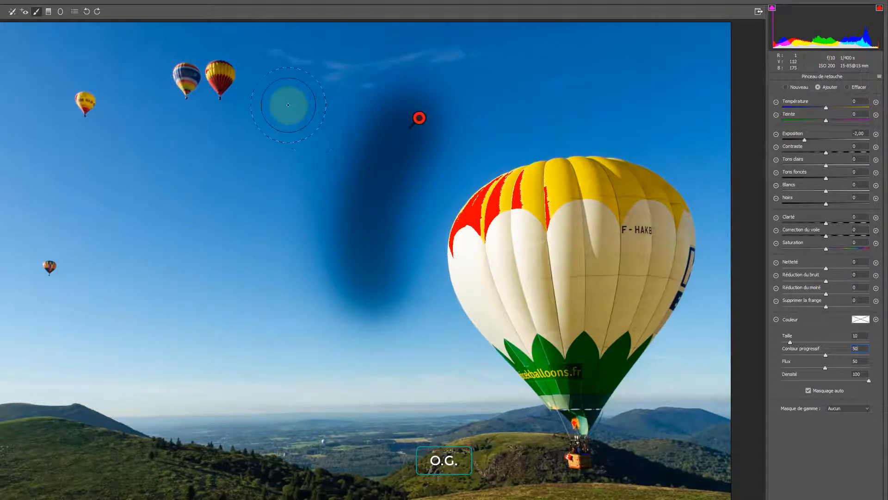
pyautogui.moveTo(290, 103)
pyautogui.mouseDown()
pyautogui.moveTo(271, 146)
pyautogui.moveTo(268, 271)
pyautogui.mouseUp()
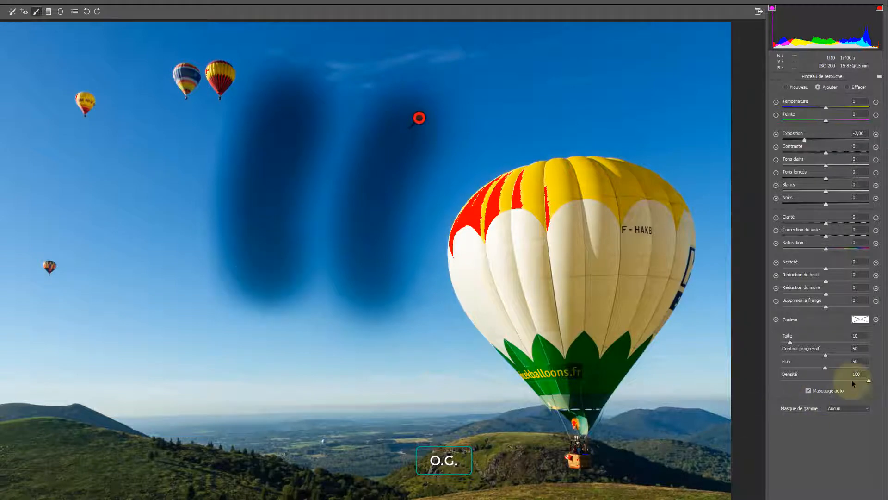
pyautogui.moveTo(827, 355); pyautogui.dragTo(770, 354)
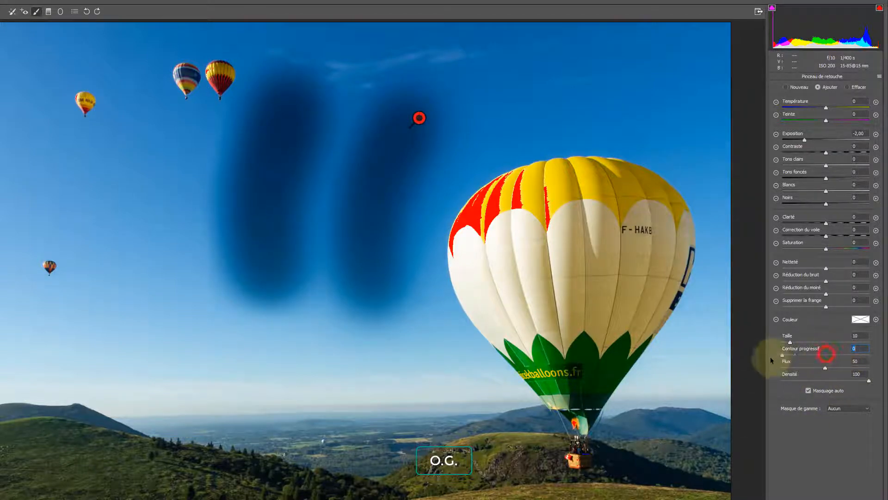
pyautogui.moveTo(170, 93)
pyautogui.mouseDown()
pyautogui.moveTo(153, 121)
pyautogui.moveTo(148, 276)
pyautogui.mouseUp()
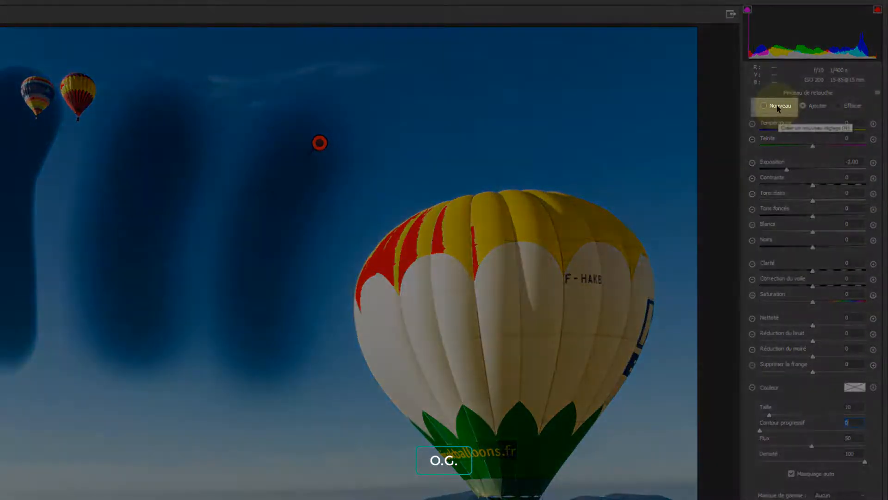
# Step: Create a new brush adjustment and paint a straight stroke from the sky above the large balloon down across it
pyautogui.click(766, 108)
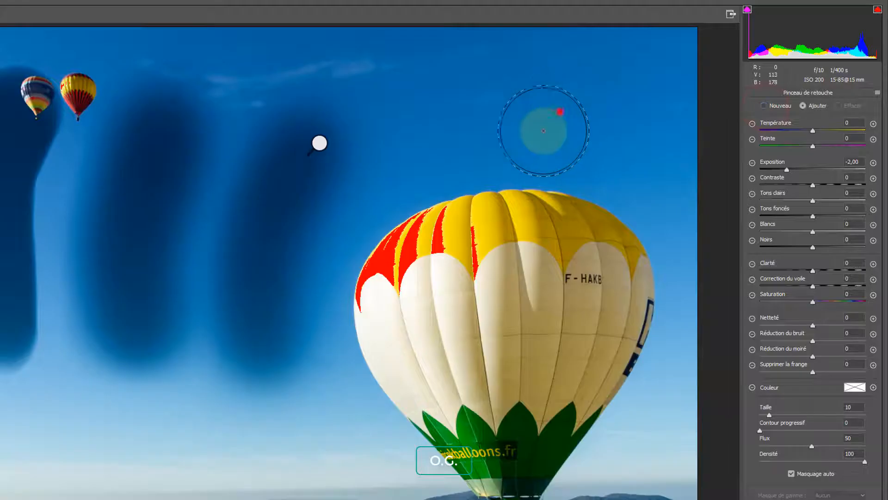
pyautogui.click(560, 110)
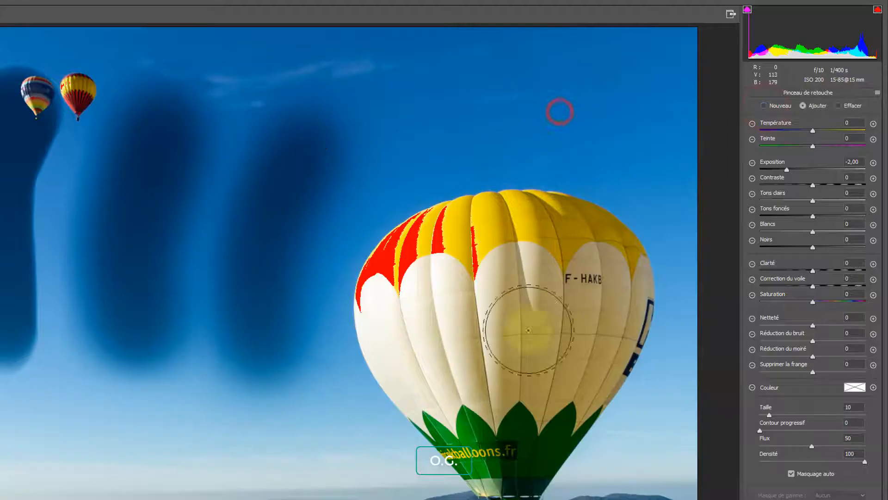
pyautogui.keyDown('shift'); pyautogui.click(566, 431); pyautogui.keyUp('shift')
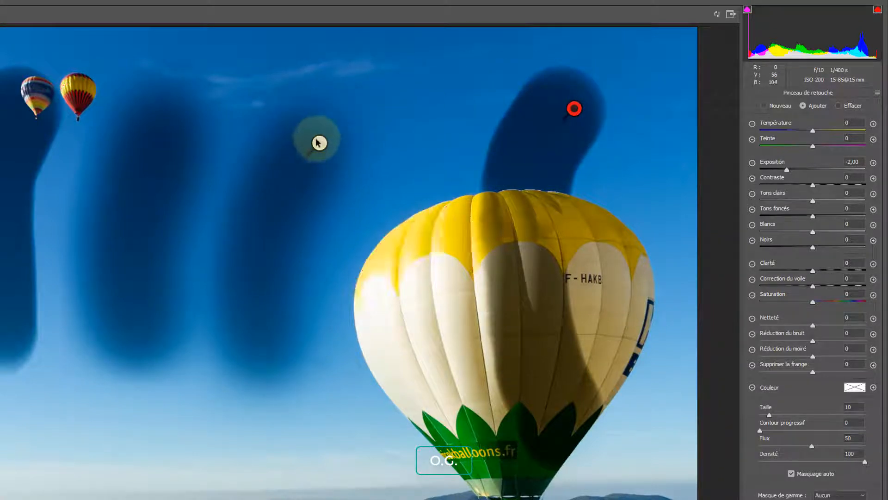
# Step: Move the three-stroke sky adjustment down and to the left, and delete the adjustment over the large balloon
pyautogui.click(318, 143)
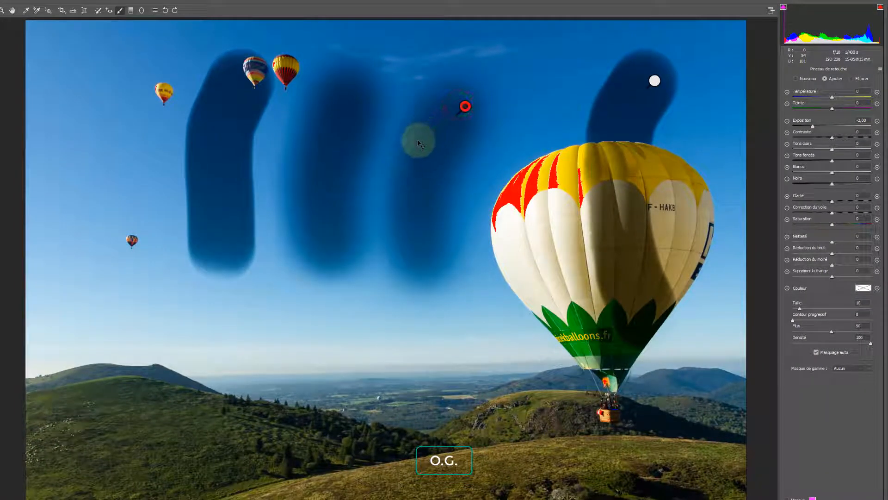
pyautogui.moveTo(462, 106); pyautogui.dragTo(412, 148)
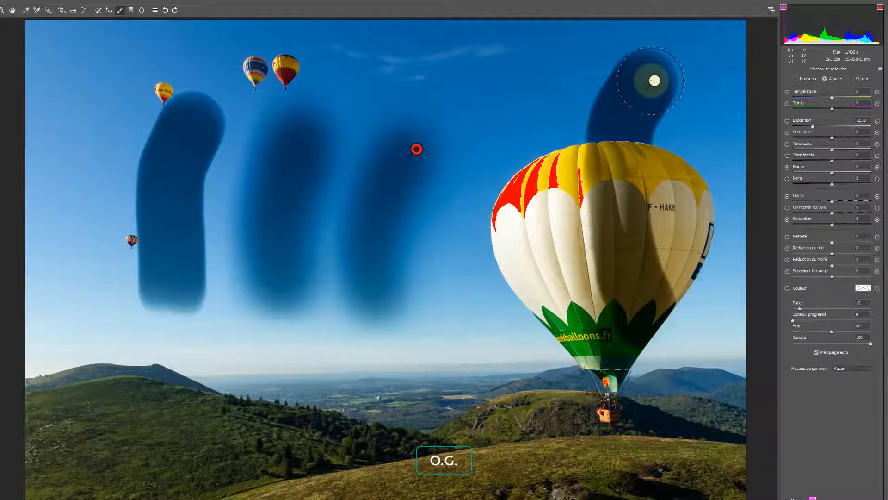
pyautogui.click(655, 80)
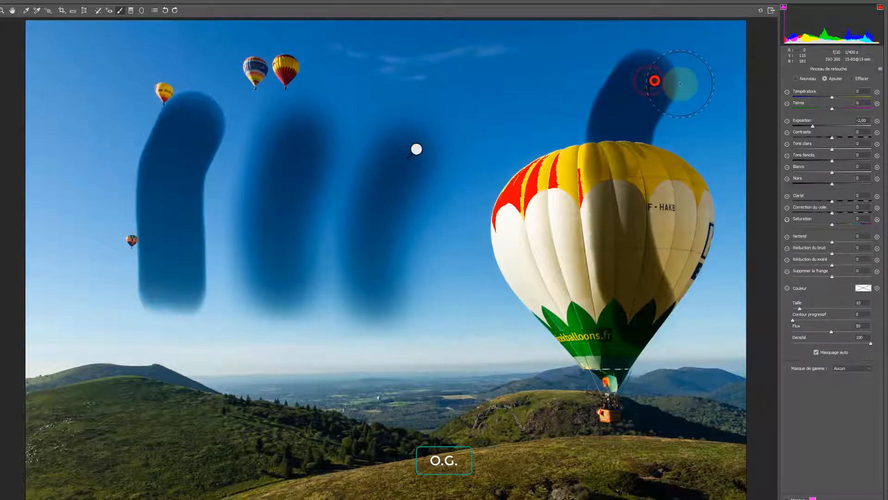
pyautogui.press('Delete')
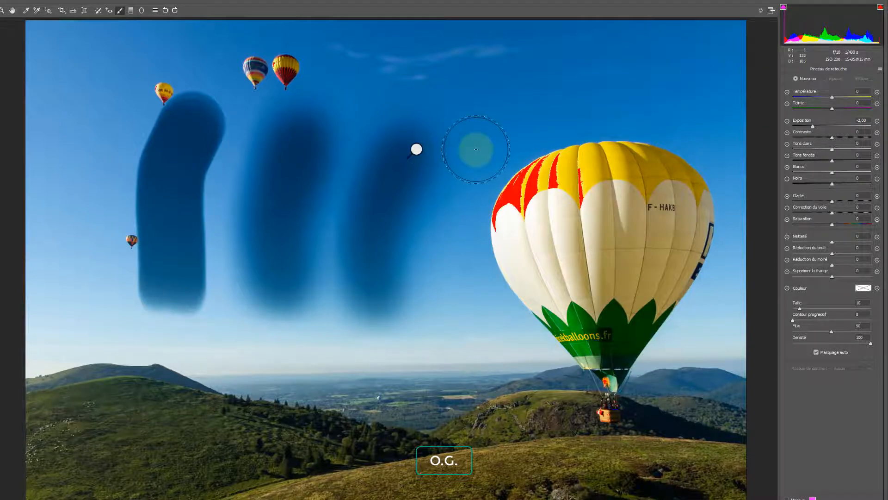
# Step: Erase a horizontal band and the lower middle patch from the sky strokes, and add a narrow vertical stroke with brush size 6
pyautogui.click(416, 148)
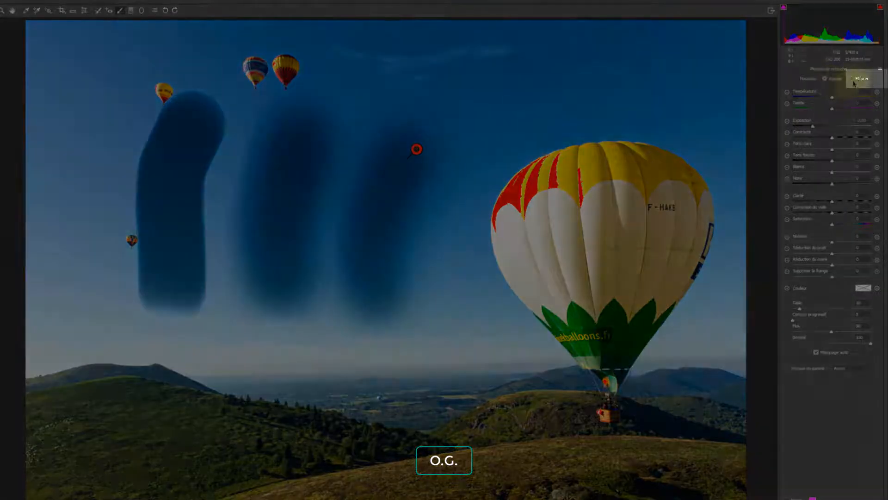
pyautogui.click(856, 79)
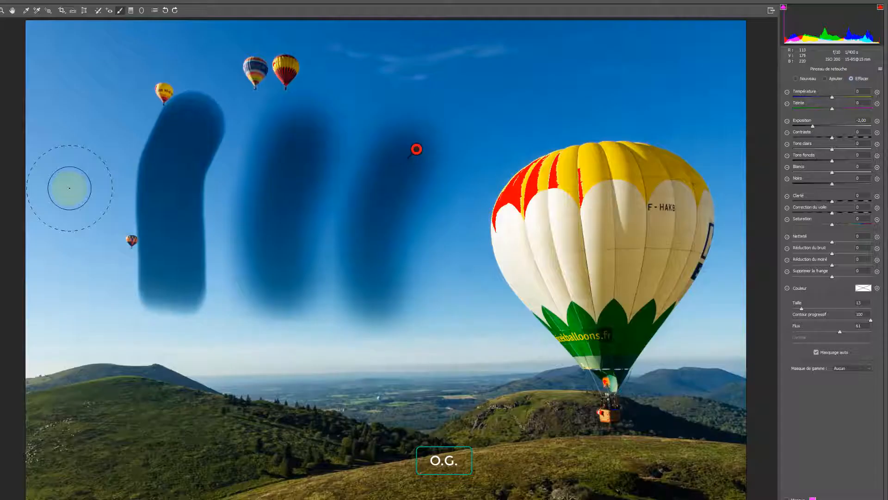
pyautogui.moveTo(69, 188)
pyautogui.mouseDown()
pyautogui.moveTo(262, 198)
pyautogui.moveTo(461, 225)
pyautogui.moveTo(534, 224)
pyautogui.mouseUp()
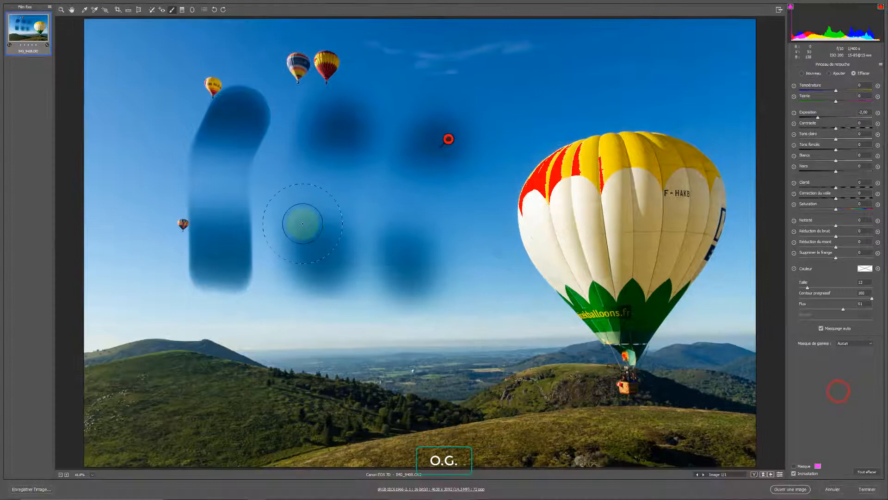
pyautogui.moveTo(262, 230)
pyautogui.mouseDown()
pyautogui.moveTo(261, 321)
pyautogui.moveTo(284, 246)
pyautogui.moveTo(312, 297)
pyautogui.moveTo(298, 213)
pyautogui.moveTo(333, 247)
pyautogui.moveTo(336, 218)
pyautogui.mouseUp()
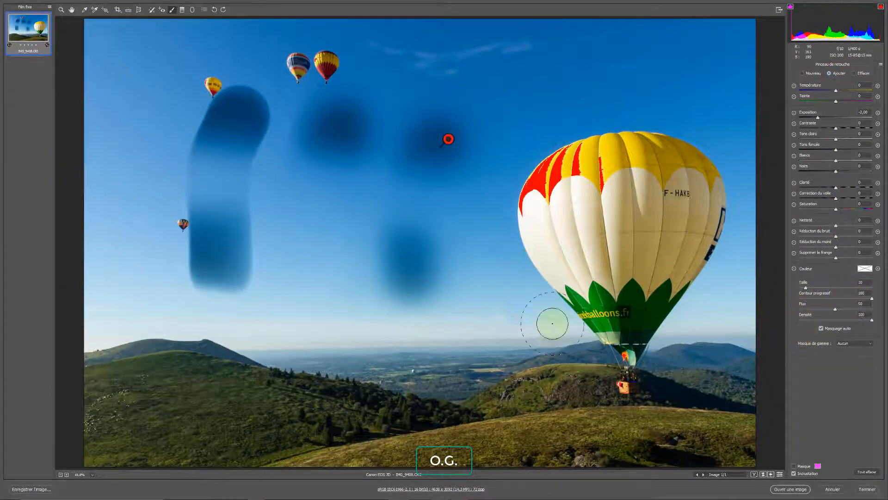
pyautogui.click(804, 288)
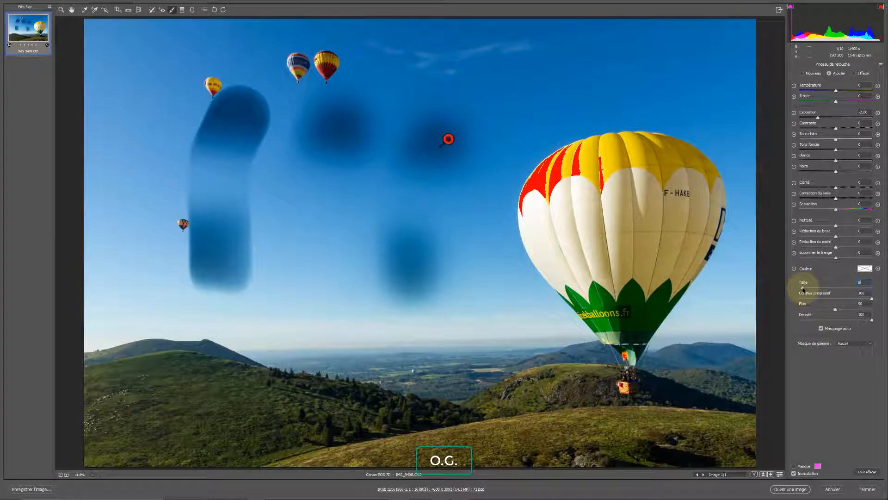
pyautogui.moveTo(324, 214); pyautogui.dragTo(316, 378)
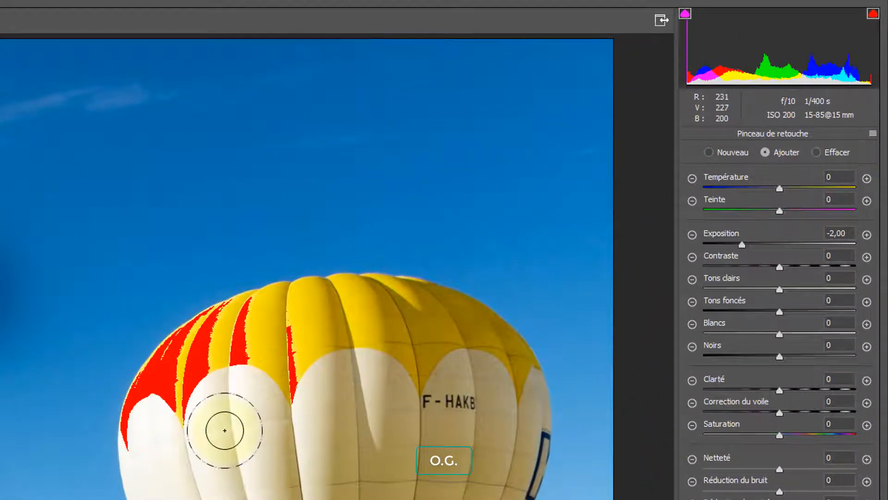
# Step: Paint a straight stroke across the large balloon as a new adjustment with Exposition +2,15, and clear all brush adjustments
pyautogui.click(713, 152)
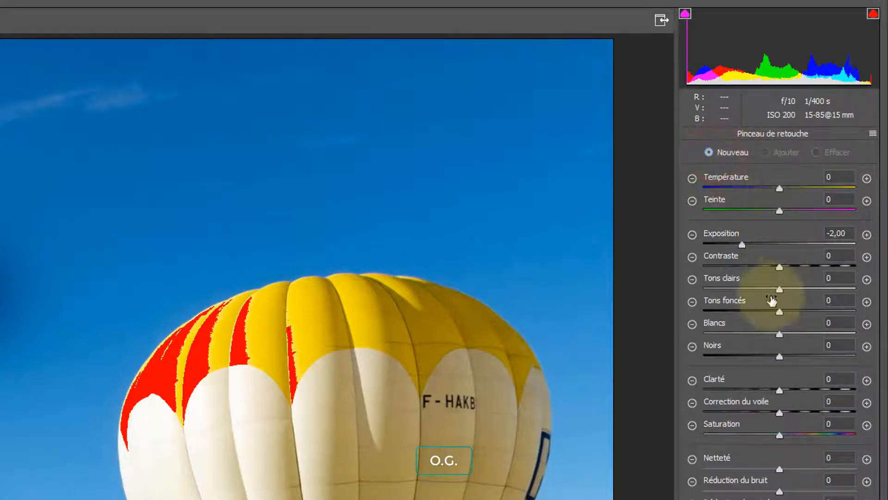
pyautogui.moveTo(742, 244); pyautogui.dragTo(820, 244)
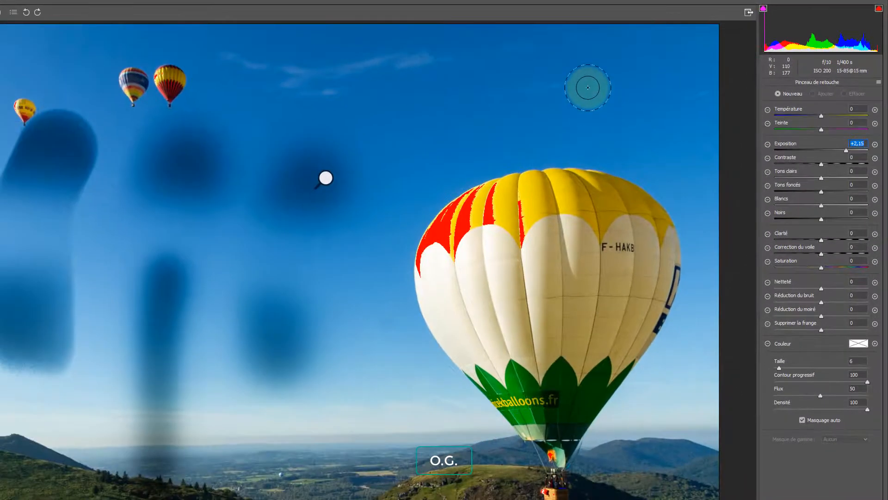
pyautogui.click(588, 88)
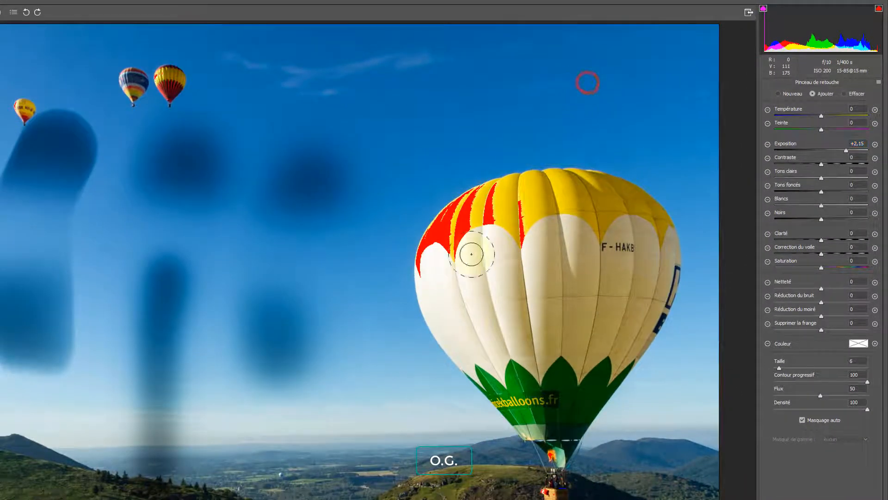
pyautogui.keyDown('shift'); pyautogui.click(419, 423); pyautogui.keyUp('shift')
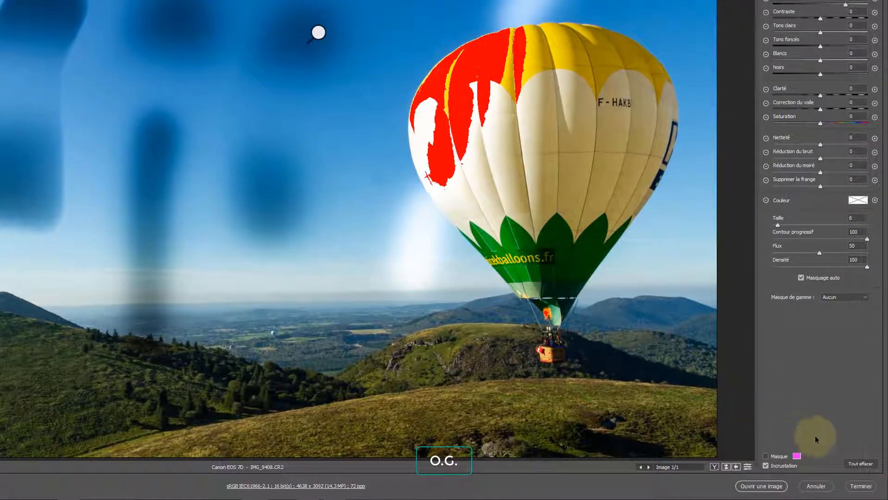
pyautogui.click(856, 467)
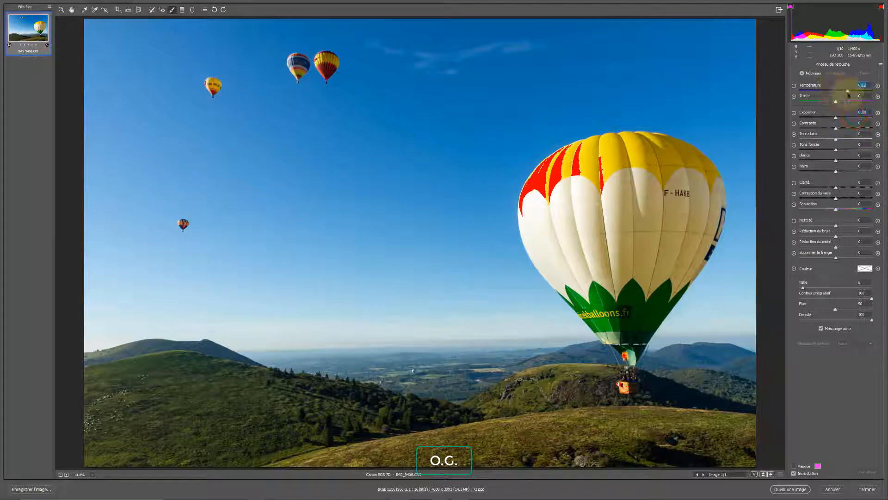
# Step: Paint over the sky and large balloon with a new adjustment at Température -100, Exposition 0,00 and brush size 31
pyautogui.moveTo(853, 91); pyautogui.dragTo(779, 95)
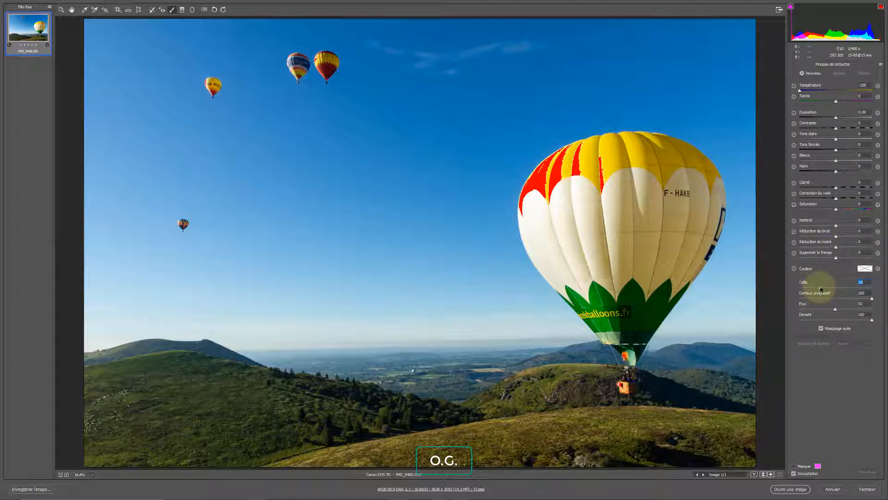
pyautogui.moveTo(644, 65); pyautogui.dragTo(614, 65)
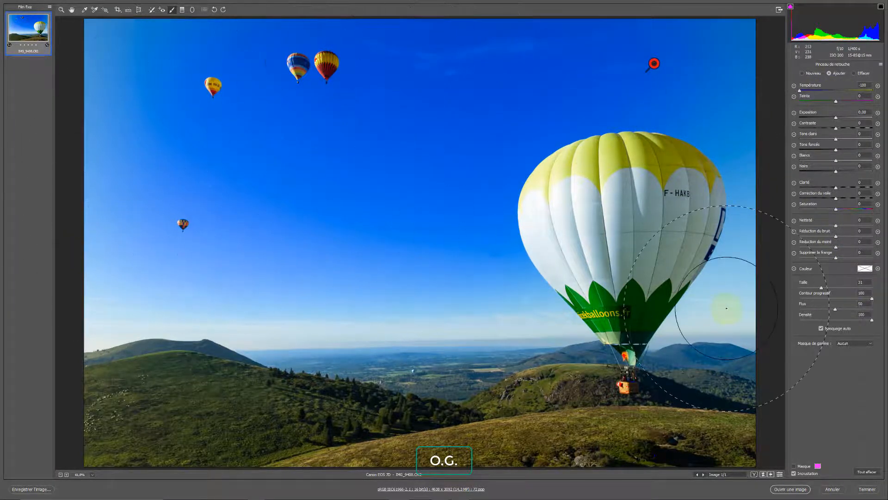
# Step: Show the brush adjustment's mask overlay, keeping magenta as its colour with affected areas indicated
pyautogui.click(792, 467)
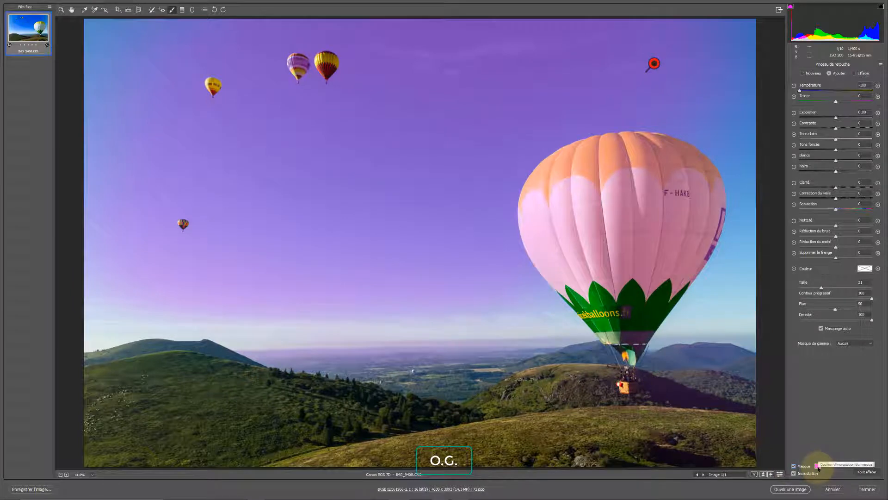
pyautogui.click(818, 466)
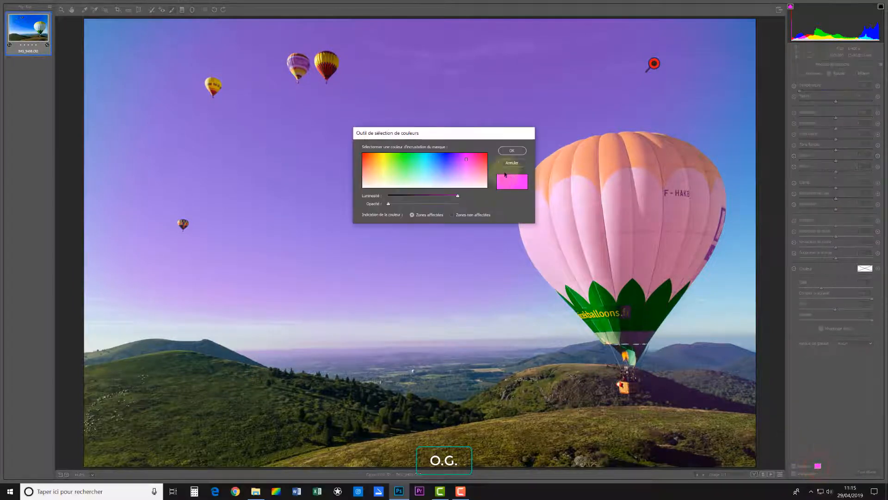
pyautogui.click(512, 151)
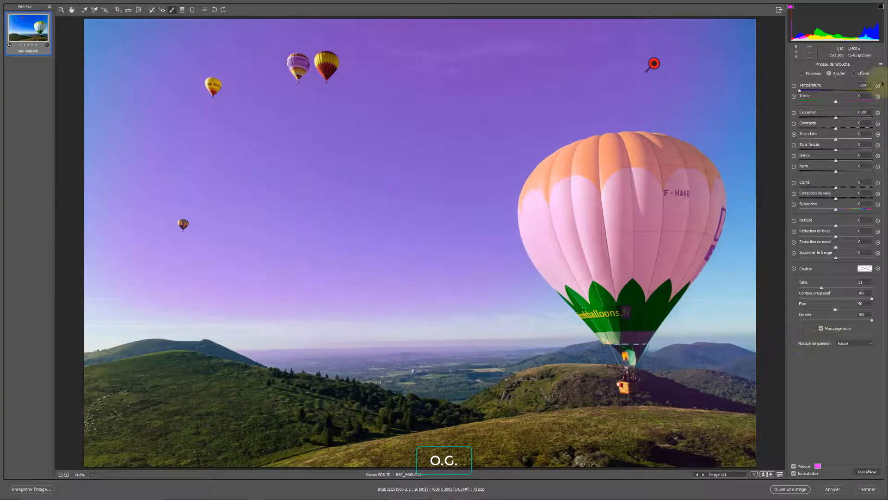
# Step: Erase the mask around the three small balloons in the upper-left sky with brush size 13
pyautogui.click(858, 75)
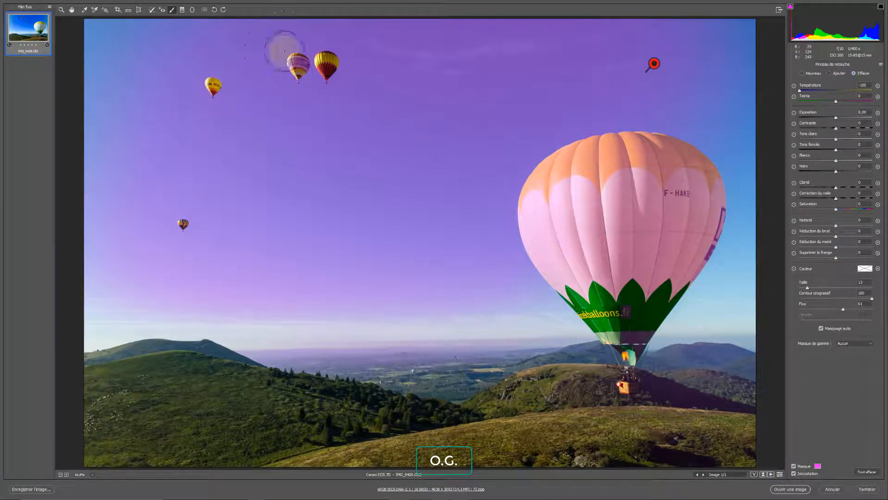
pyautogui.click(344, 54)
pyautogui.moveTo(345, 55)
pyautogui.mouseDown()
pyautogui.moveTo(306, 38)
pyautogui.moveTo(91, 48)
pyautogui.moveTo(300, 56)
pyautogui.moveTo(329, 83)
pyautogui.moveTo(61, 112)
pyautogui.moveTo(205, 110)
pyautogui.mouseUp()
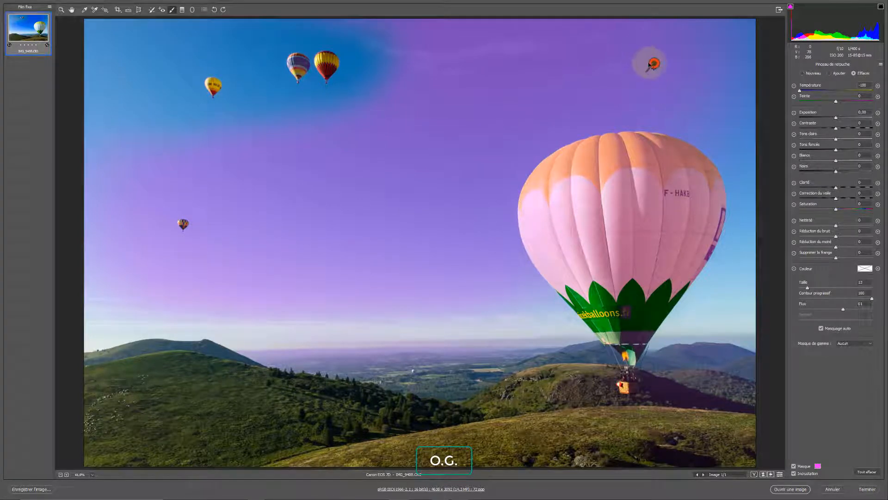
# Step: Delete the current brush adjustment and paint the sky and large balloon as a new one with Température -65 and brush size 34
pyautogui.press('Delete')
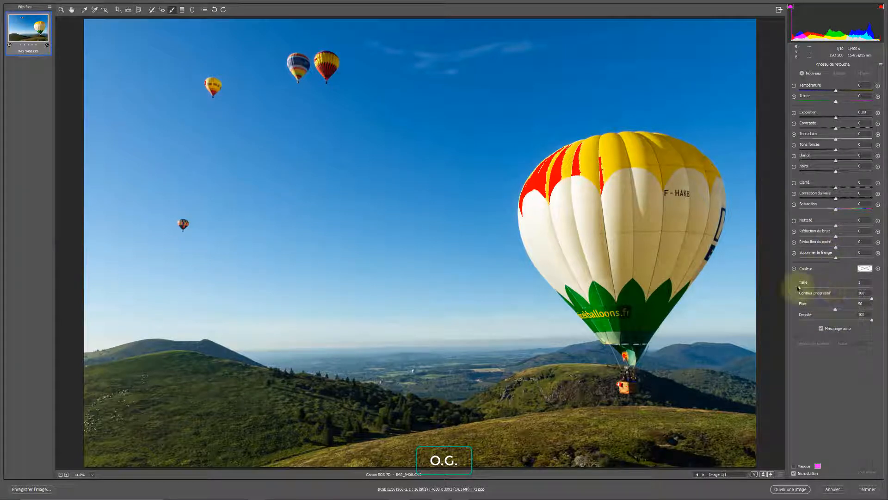
pyautogui.moveTo(799, 288); pyautogui.dragTo(823, 287)
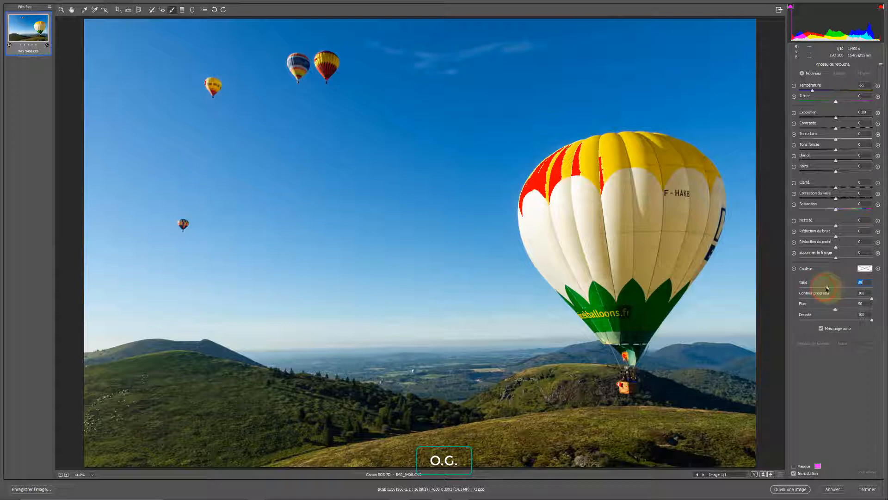
pyautogui.click(715, 60)
pyautogui.moveTo(141, 136)
pyautogui.mouseDown()
pyautogui.moveTo(602, 143)
pyautogui.moveTo(444, 206)
pyautogui.moveTo(307, 234)
pyautogui.moveTo(498, 250)
pyautogui.mouseUp()
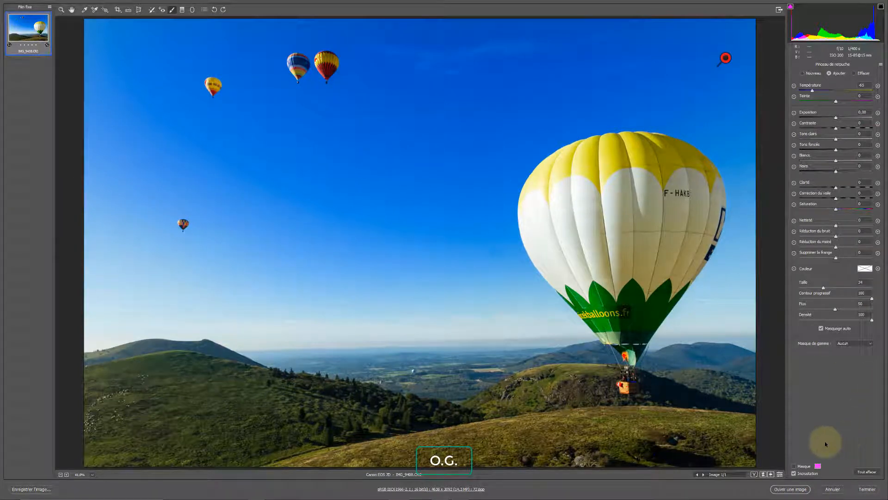
# Step: Show the brush mask overlay, try green as its colour and restore magenta
pyautogui.click(794, 467)
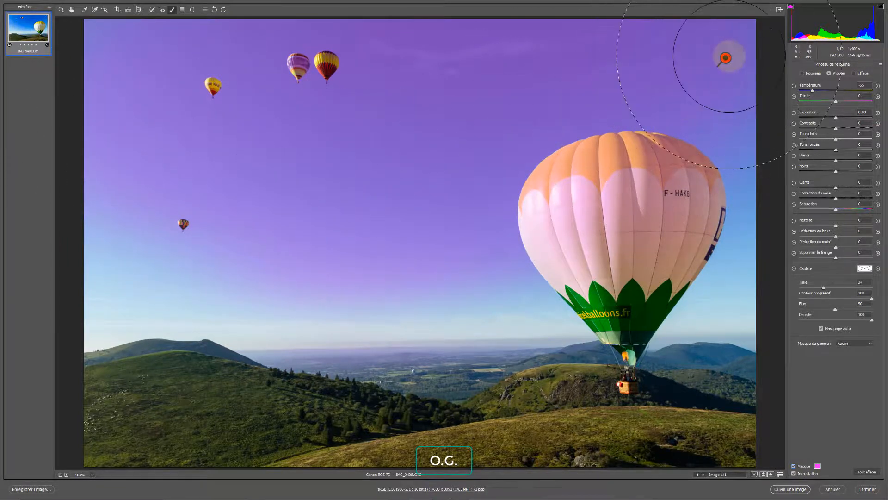
pyautogui.click(818, 466)
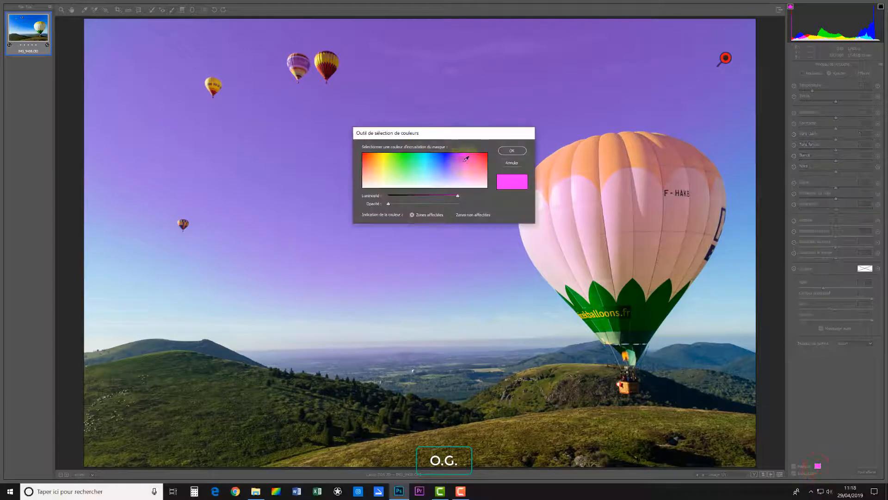
pyautogui.click(404, 158)
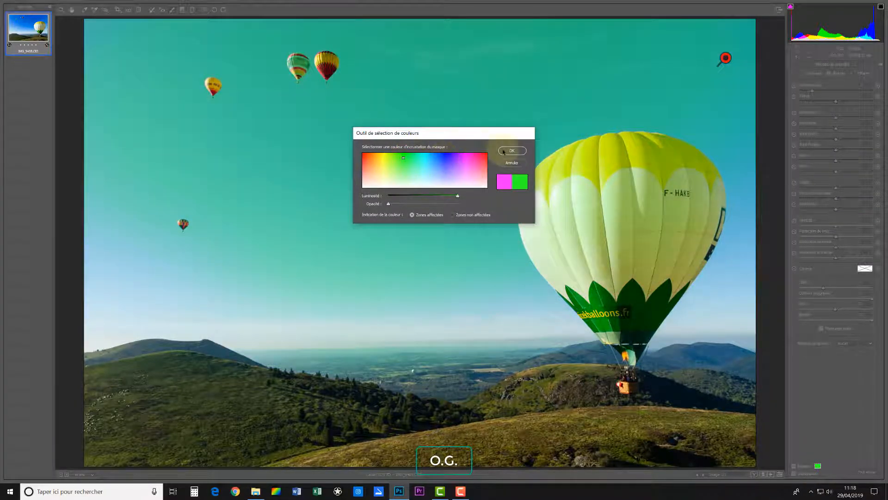
pyautogui.click(465, 159)
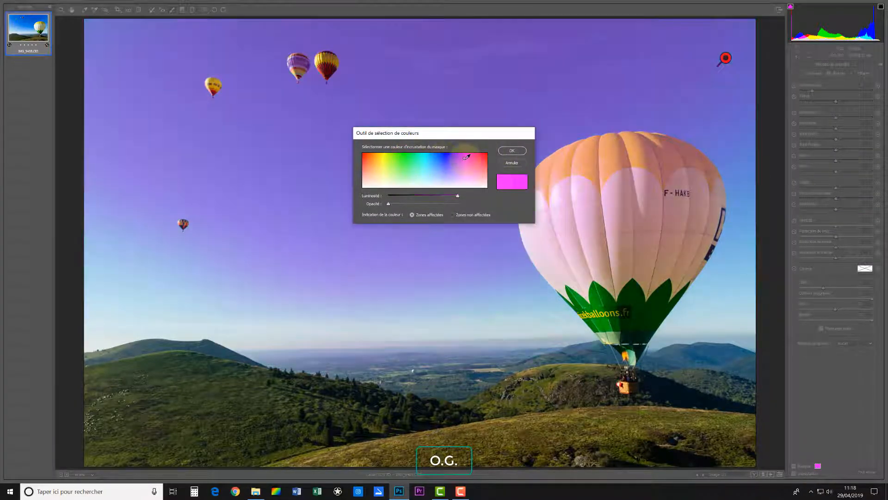
pyautogui.click(512, 150)
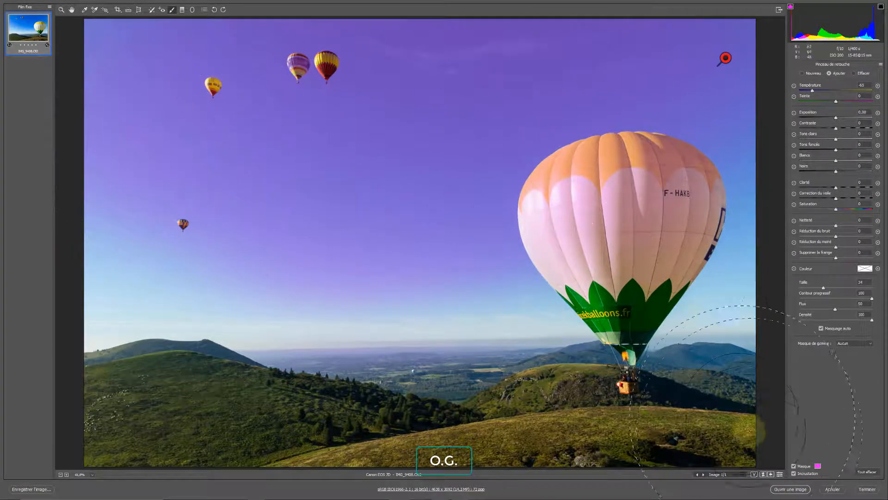
# Step: Extend the adjustment's mask over the lower sky and the large balloon's edges with brush size 22, keeping the overlay shown
pyautogui.click(804, 465)
pyautogui.press('y')
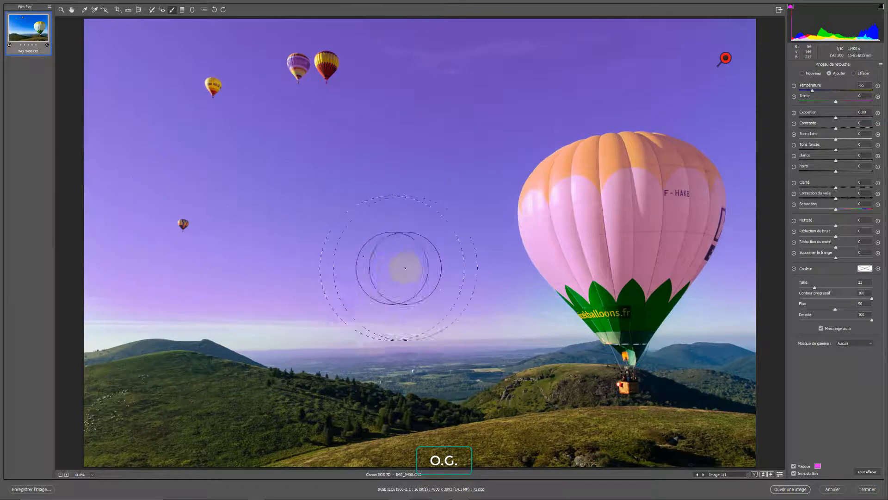
pyautogui.click(728, 273)
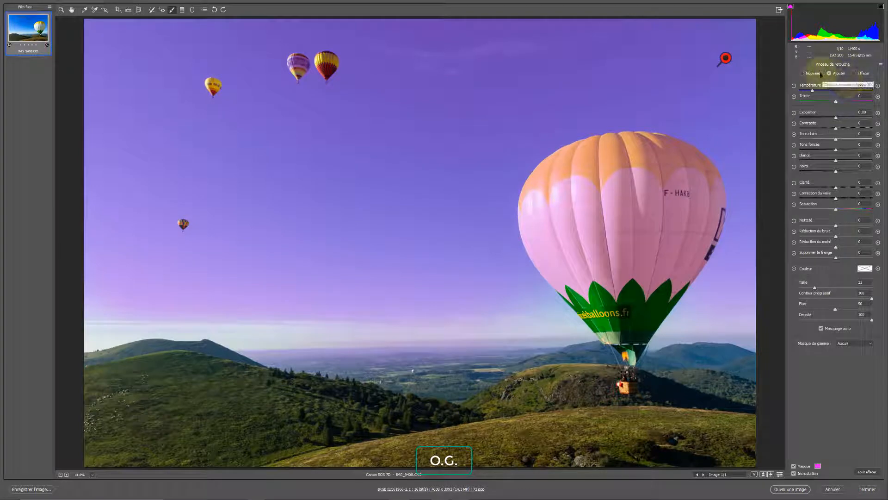
# Step: Erase the mask from the white panels of the large balloon with eraser size 8
pyautogui.click(856, 73)
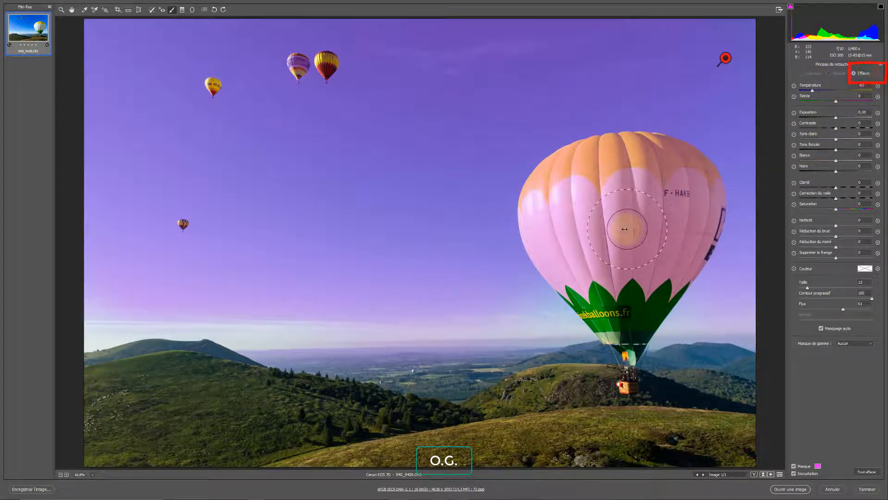
pyautogui.press('[')
pyautogui.press('[')
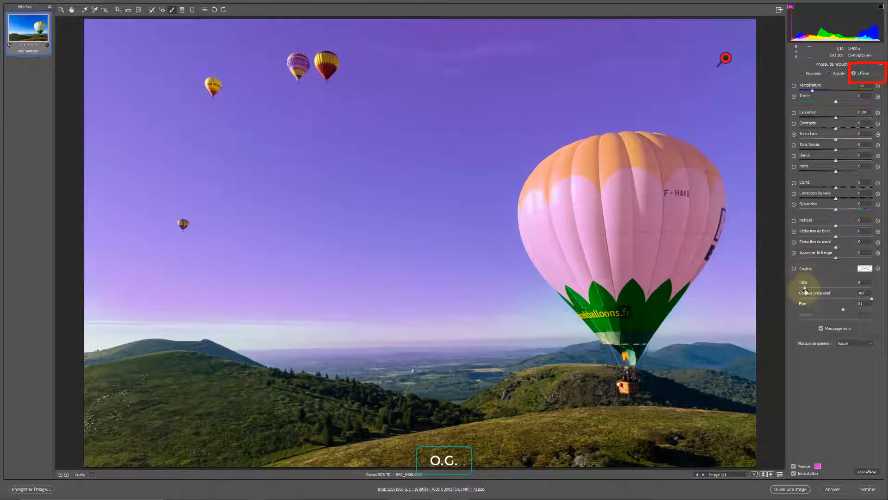
pyautogui.moveTo(805, 288); pyautogui.dragTo(804, 288)
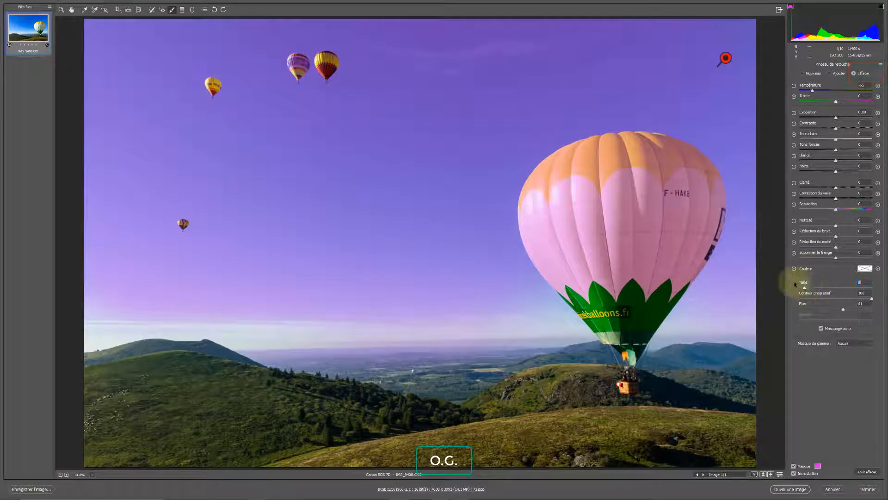
pyautogui.click(645, 291)
pyautogui.moveTo(684, 237)
pyautogui.mouseDown()
pyautogui.moveTo(691, 218)
pyautogui.moveTo(676, 176)
pyautogui.moveTo(602, 176)
pyautogui.moveTo(548, 206)
pyautogui.moveTo(558, 234)
pyautogui.moveTo(631, 317)
pyautogui.moveTo(557, 240)
pyautogui.moveTo(574, 217)
pyautogui.moveTo(614, 234)
pyautogui.moveTo(627, 267)
pyautogui.moveTo(658, 221)
pyautogui.moveTo(699, 207)
pyautogui.moveTo(679, 242)
pyautogui.moveTo(633, 283)
pyautogui.moveTo(616, 216)
pyautogui.moveTo(660, 210)
pyautogui.moveTo(585, 251)
pyautogui.moveTo(649, 271)
pyautogui.moveTo(646, 217)
pyautogui.moveTo(622, 201)
pyautogui.mouseUp()
pyautogui.moveTo(566, 221)
pyautogui.mouseDown()
pyautogui.moveTo(548, 213)
pyautogui.moveTo(578, 272)
pyautogui.mouseUp()
pyautogui.moveTo(553, 243); pyautogui.dragTo(549, 215)
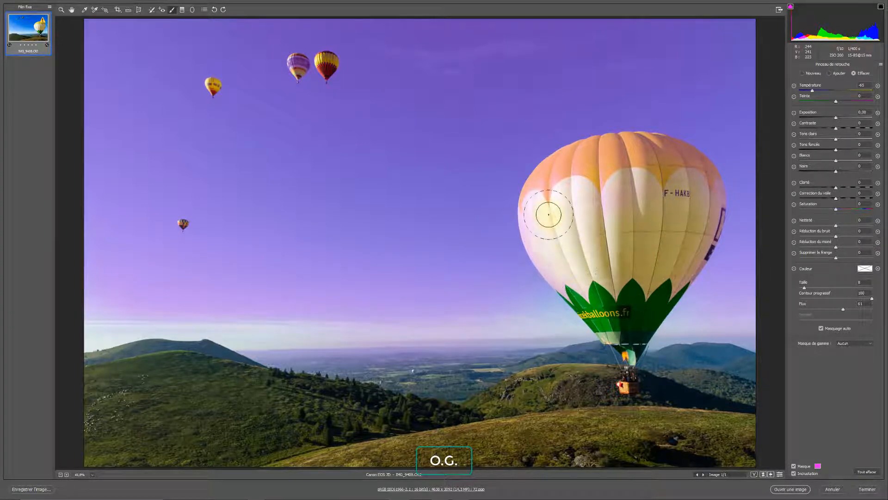
pyautogui.moveTo(586, 267)
pyautogui.mouseDown()
pyautogui.moveTo(674, 267)
pyautogui.moveTo(692, 207)
pyautogui.moveTo(678, 178)
pyautogui.moveTo(658, 172)
pyautogui.moveTo(680, 180)
pyautogui.moveTo(691, 213)
pyautogui.moveTo(692, 197)
pyautogui.moveTo(656, 178)
pyautogui.moveTo(624, 174)
pyautogui.moveTo(609, 252)
pyautogui.mouseUp()
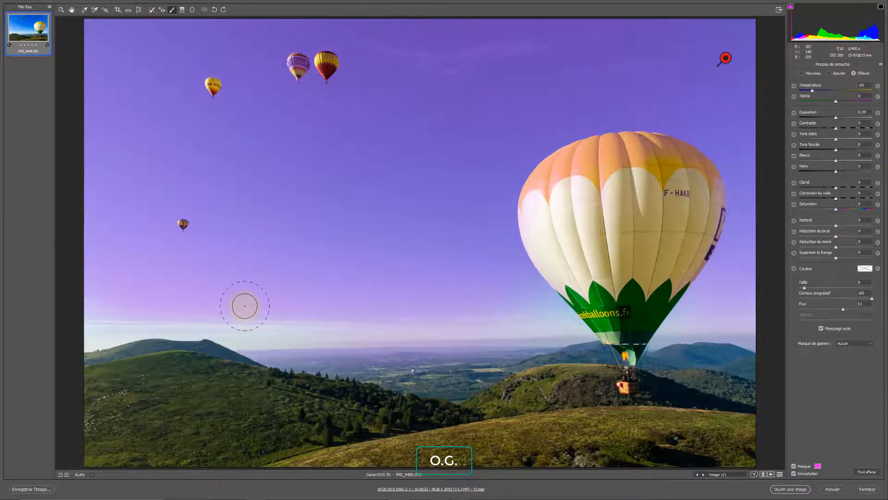
# Step: Hide the mask overlay and try a warmer and a cooler Température on the sky adjustment
pyautogui.click(794, 467)
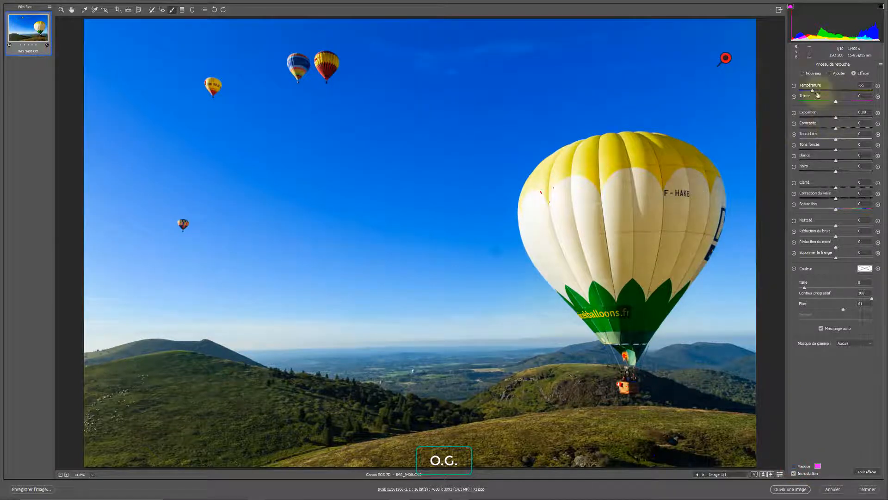
pyautogui.moveTo(812, 91); pyautogui.dragTo(849, 90)
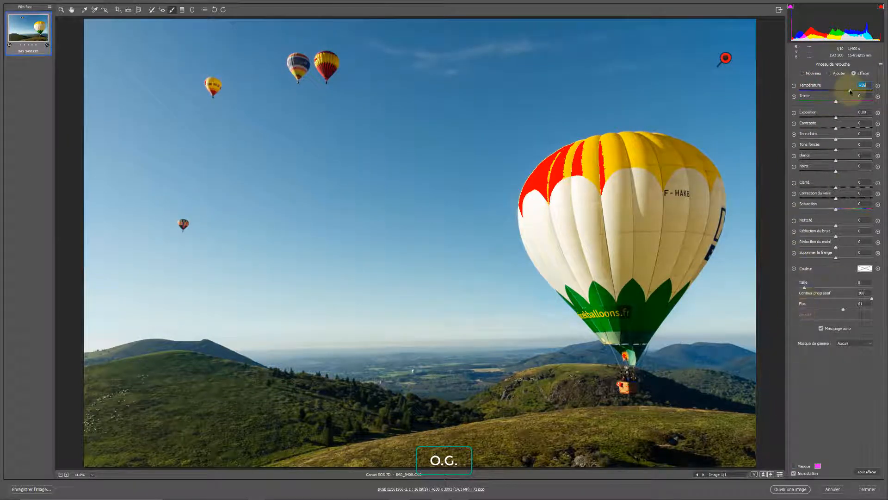
pyautogui.moveTo(850, 91); pyautogui.dragTo(822, 90)
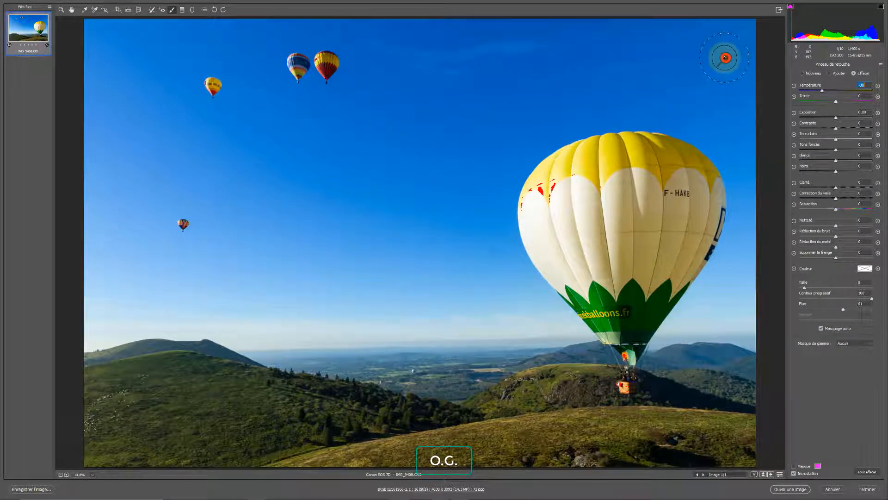
# Step: Clear the Température value and delete the sky adjustment
pyautogui.press('BackSpace')
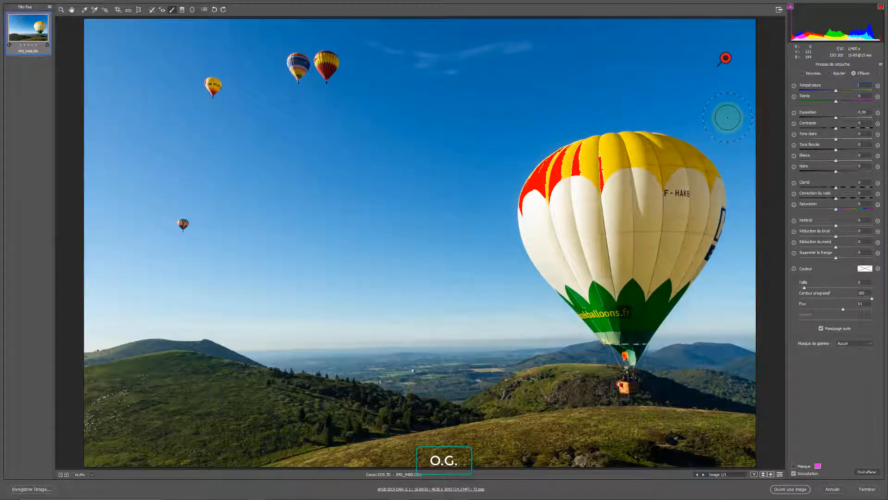
pyautogui.keyDown('alt'); pyautogui.click(725, 58); pyautogui.keyUp('alt')
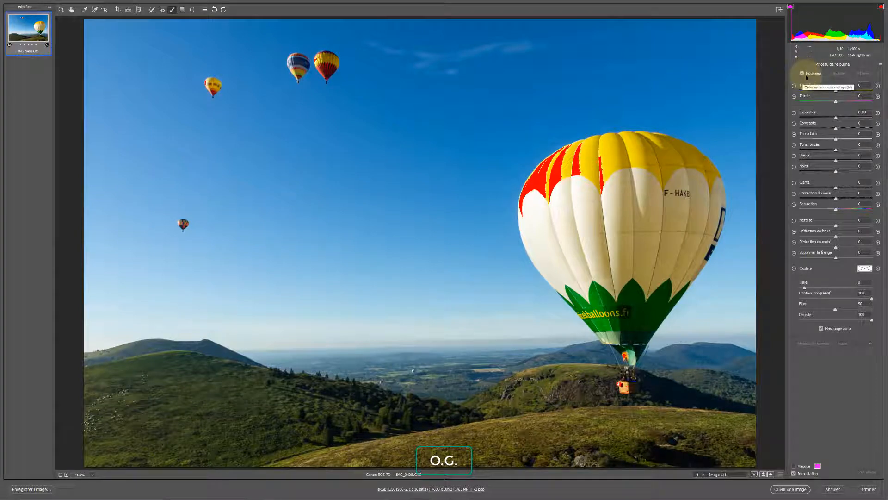
# Step: Show the mask overlay and paint the whole landscape below the horizon as a new adjustment with brush size 8
pyautogui.click(795, 466)
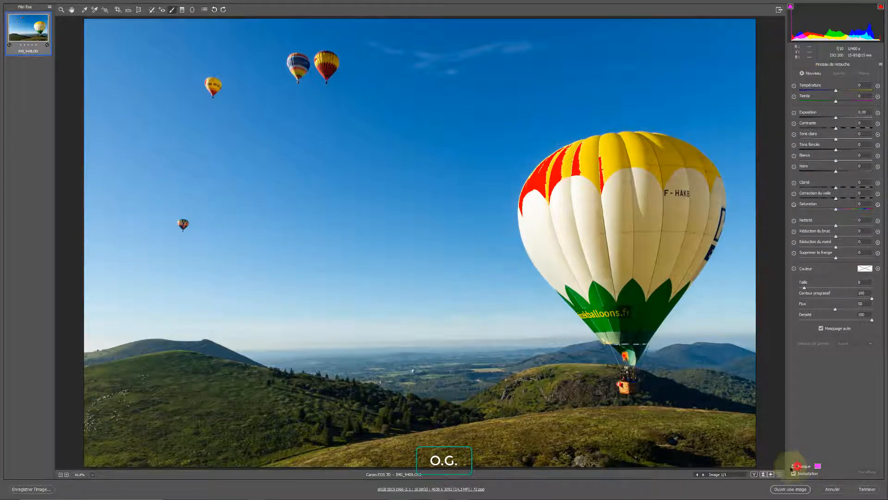
pyautogui.click(93, 381)
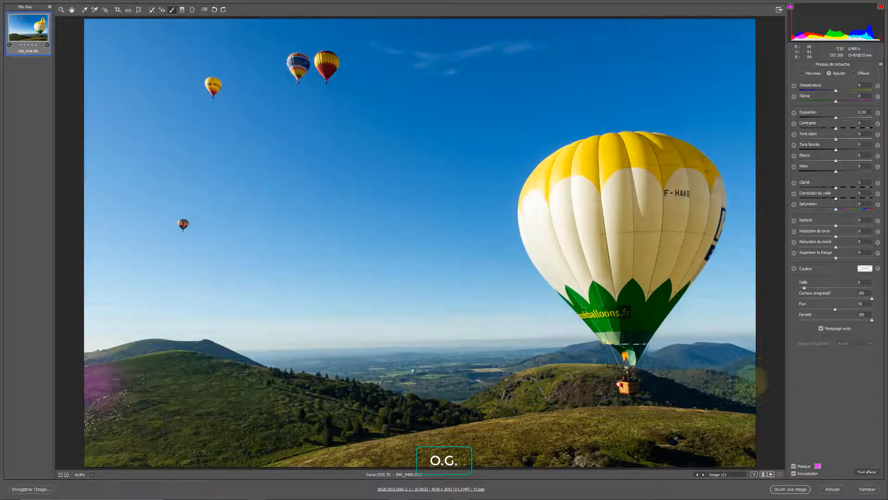
pyautogui.moveTo(750, 382)
pyautogui.mouseDown()
pyautogui.moveTo(194, 412)
pyautogui.moveTo(112, 448)
pyautogui.moveTo(418, 433)
pyautogui.moveTo(728, 442)
pyautogui.mouseUp()
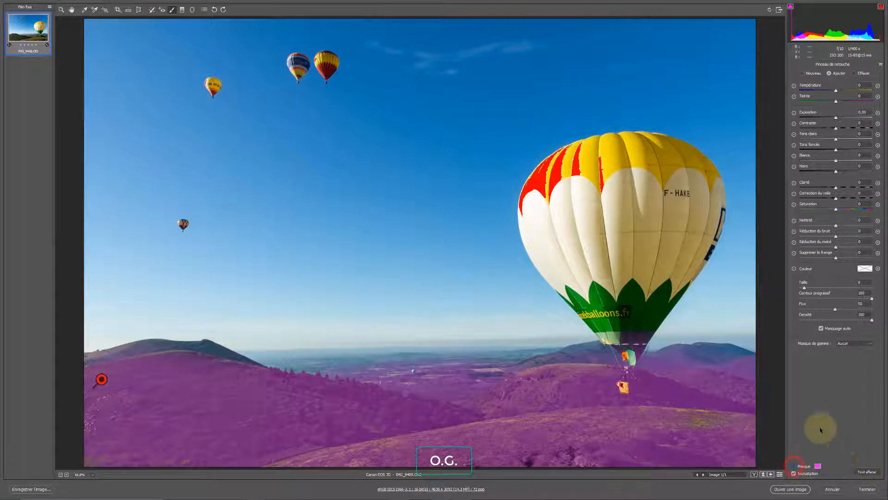
# Step: Hide the mask, try Exposition -0,20 on the landscape adjustment and reset the local correction settings
pyautogui.press('y')
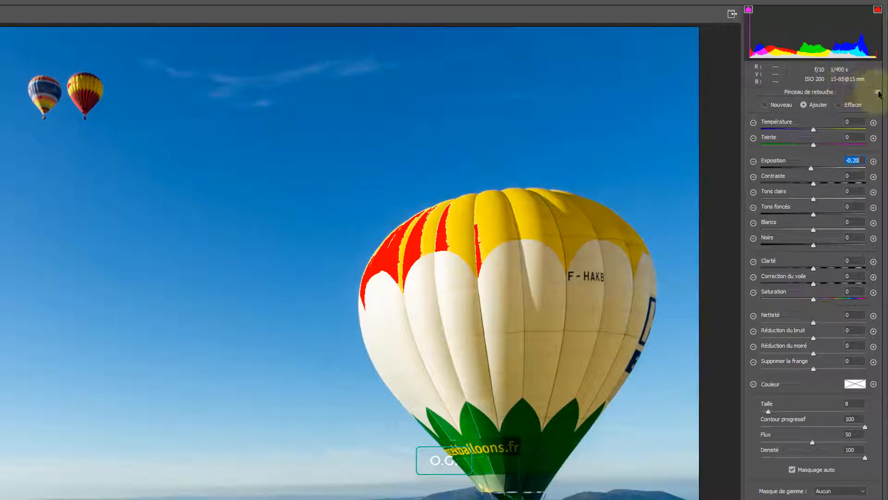
pyautogui.click(878, 92)
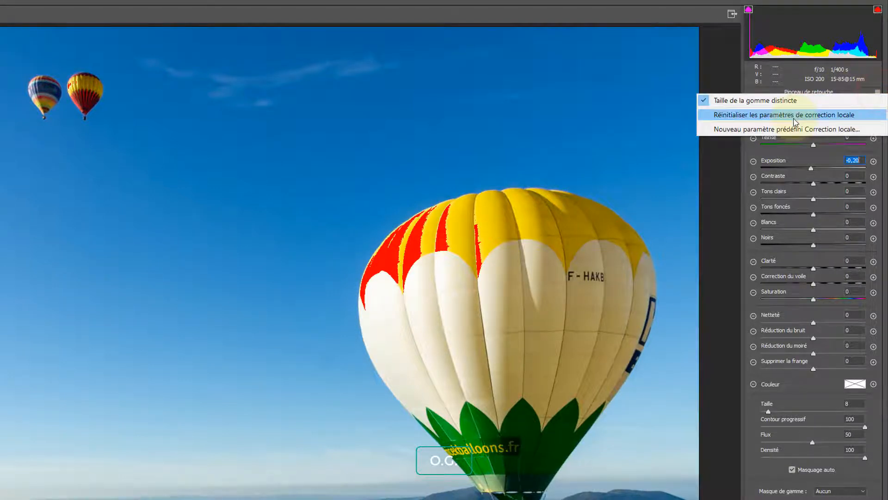
pyautogui.click(821, 117)
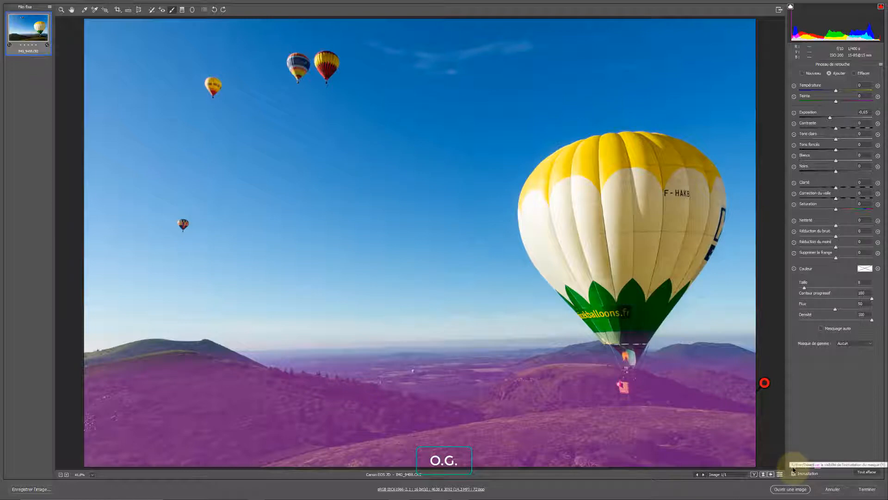
# Step: Hide the landscape mask overlay and set the adjustment to Exposition 0,00 and Tons foncés +8
pyautogui.click(794, 466)
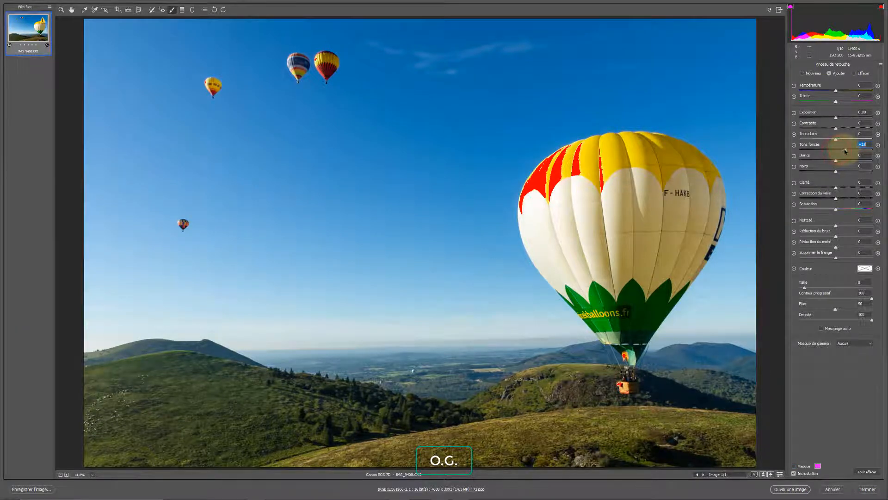
pyautogui.moveTo(844, 151); pyautogui.dragTo(842, 152)
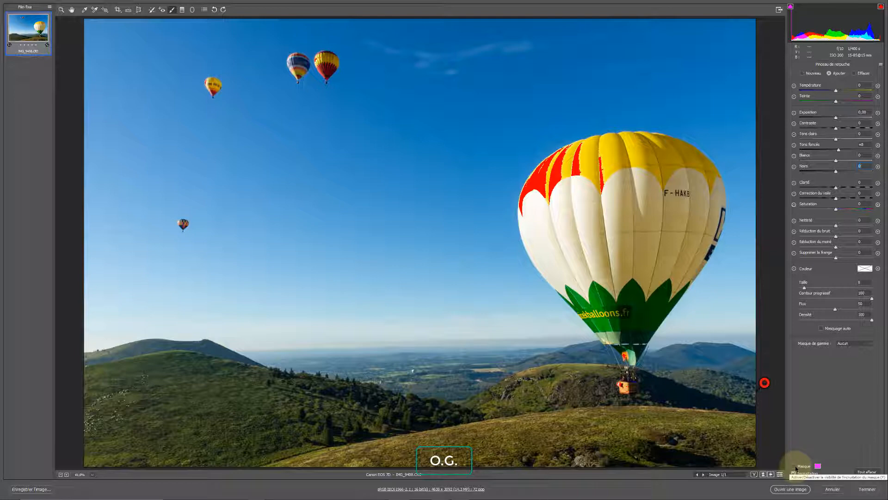
pyautogui.click(795, 465)
pyautogui.click(794, 466)
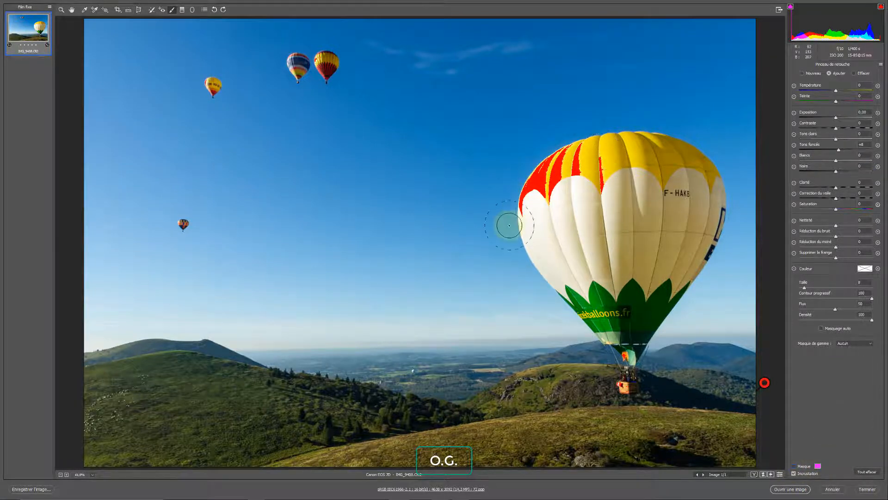
# Step: Paint a new adjustment over the upper-left edge of the large balloon with brush size 8 and check its mask overlay
pyautogui.click(801, 74)
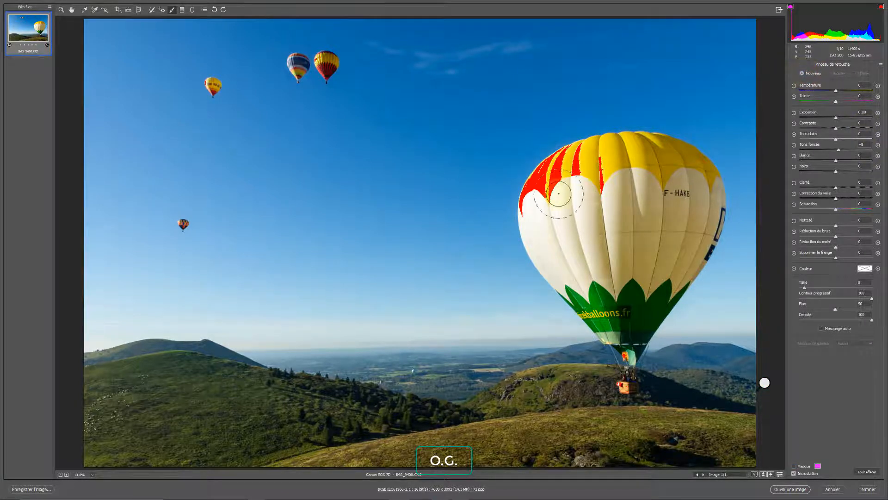
pyautogui.moveTo(575, 148)
pyautogui.mouseDown()
pyautogui.moveTo(539, 164)
pyautogui.moveTo(520, 203)
pyautogui.moveTo(605, 173)
pyautogui.moveTo(589, 160)
pyautogui.moveTo(534, 167)
pyautogui.moveTo(516, 207)
pyautogui.mouseUp()
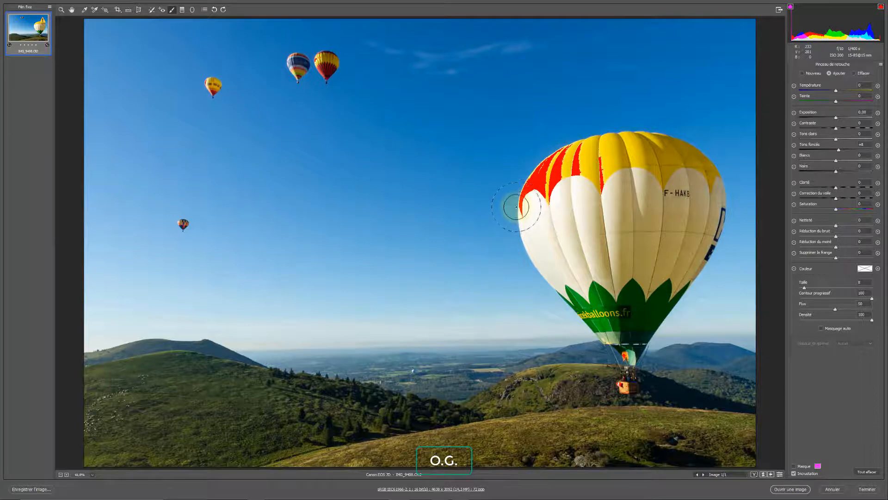
pyautogui.click(801, 466)
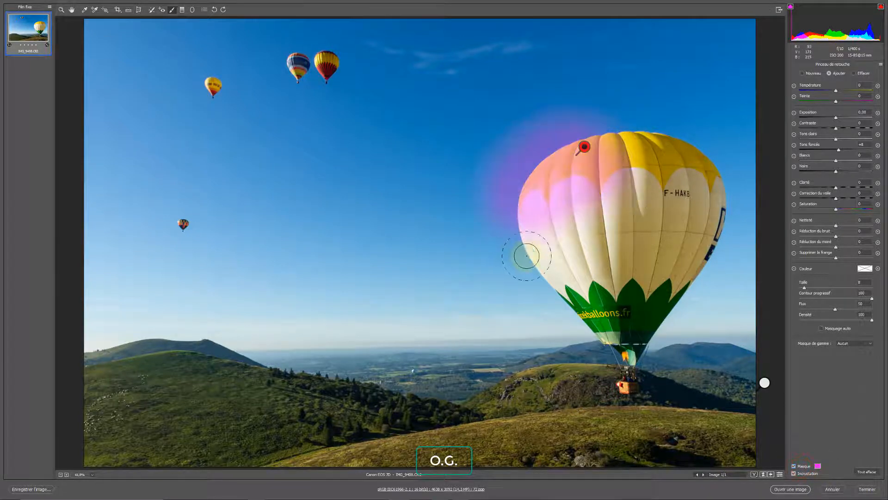
pyautogui.click(794, 466)
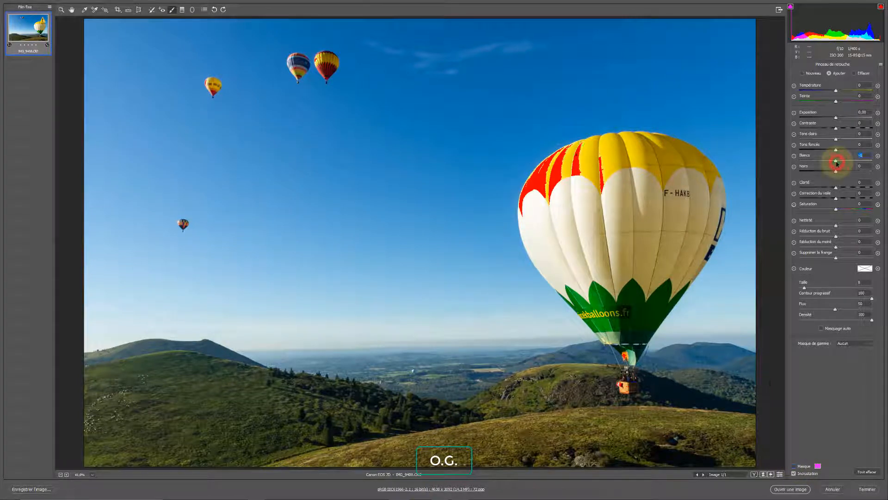
# Step: Try a slightly lower Blancs value on the balloon adjustment and reset it to 0
pyautogui.moveTo(836, 163); pyautogui.dragTo(835, 163)
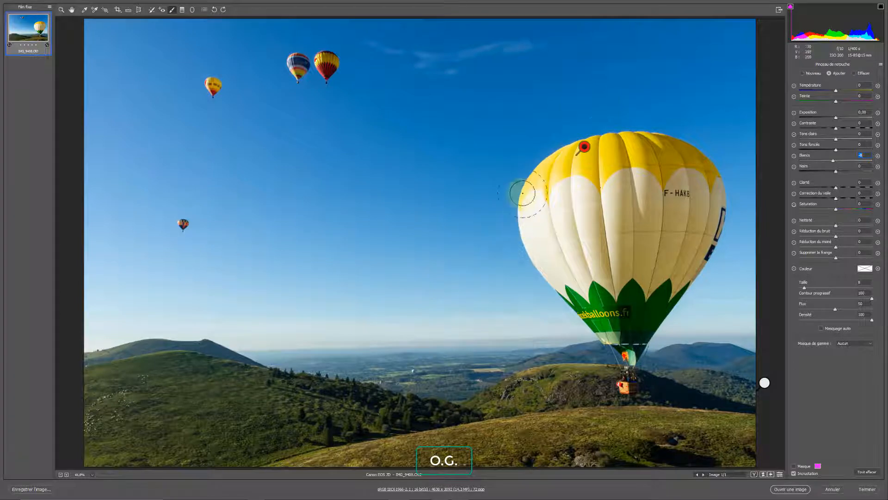
pyautogui.doubleClick(833, 161)
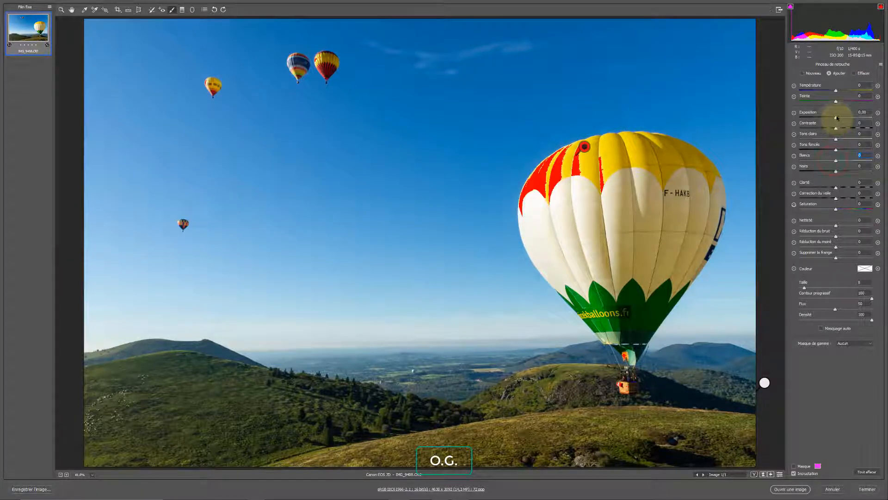
# Step: Lower Exposition on the large balloon's adjustment and fine-tune its Blancs value
pyautogui.moveTo(836, 119); pyautogui.dragTo(828, 118)
pyautogui.moveTo(836, 161); pyautogui.dragTo(835, 161)
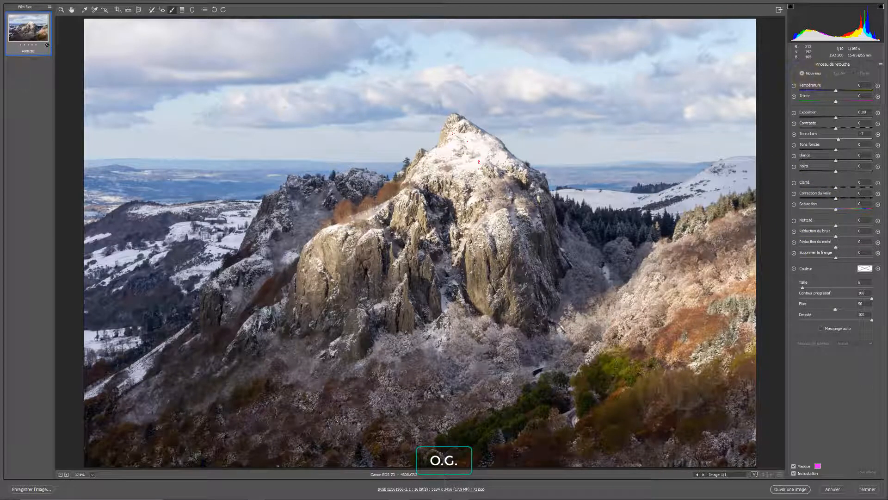
# Step: Paint a new adjustment with brush size 10 over the wooded slope in the photo's lower-right area, with the mask overlay shown
pyautogui.rightClick(602, 372)
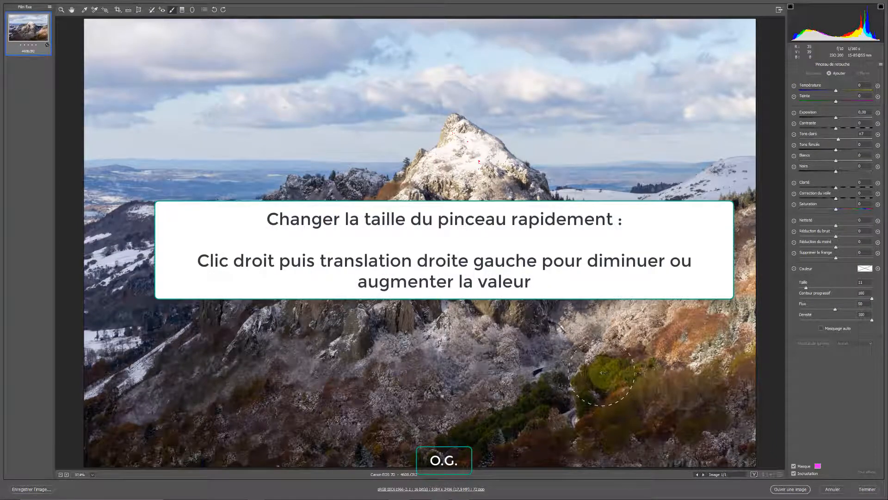
pyautogui.moveTo(604, 372); pyautogui.dragTo(603, 373)
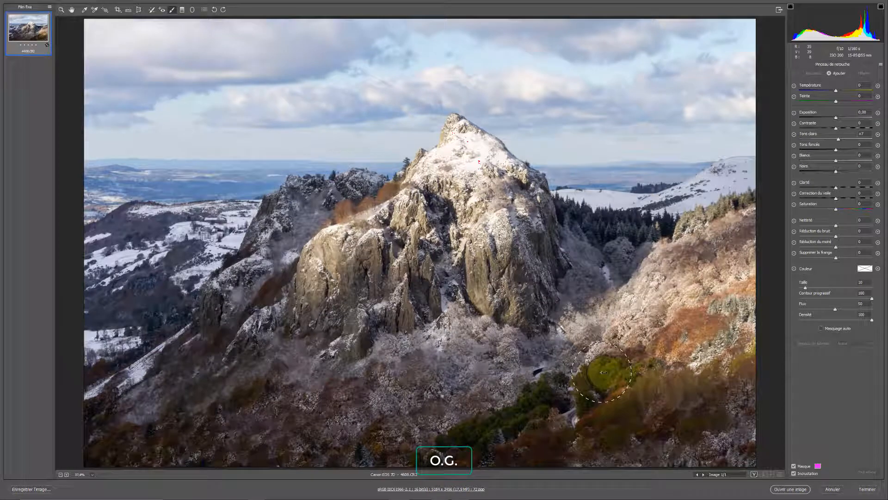
pyautogui.moveTo(615, 363)
pyautogui.mouseDown()
pyautogui.moveTo(495, 423)
pyautogui.moveTo(439, 434)
pyautogui.moveTo(458, 444)
pyautogui.moveTo(585, 435)
pyautogui.moveTo(629, 361)
pyautogui.mouseUp()
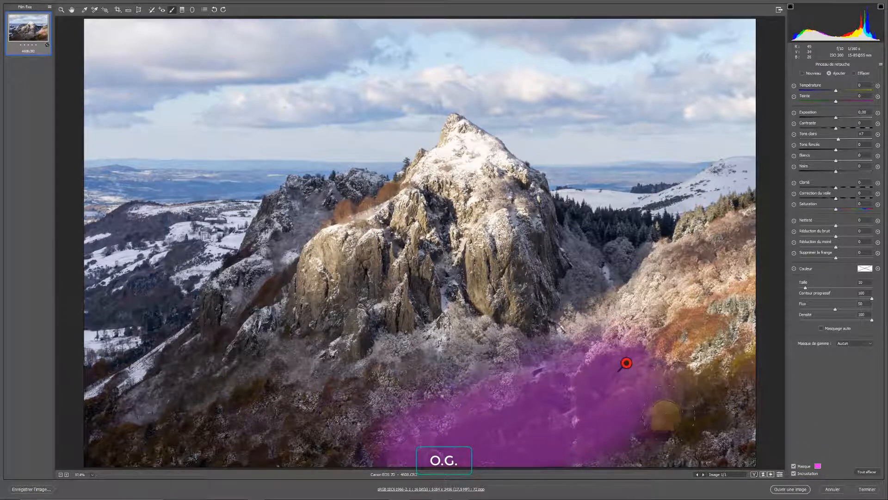
pyautogui.moveTo(661, 414)
pyautogui.mouseDown()
pyautogui.moveTo(740, 384)
pyautogui.moveTo(767, 357)
pyautogui.moveTo(650, 390)
pyautogui.mouseUp()
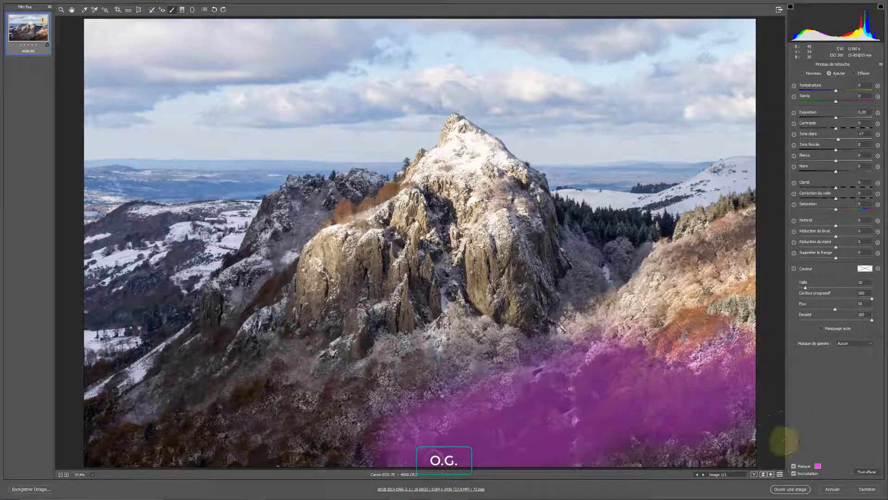
# Step: Reset the wooded slope adjustment's local correction settings and check its painted area with the mask overlay
pyautogui.click(800, 466)
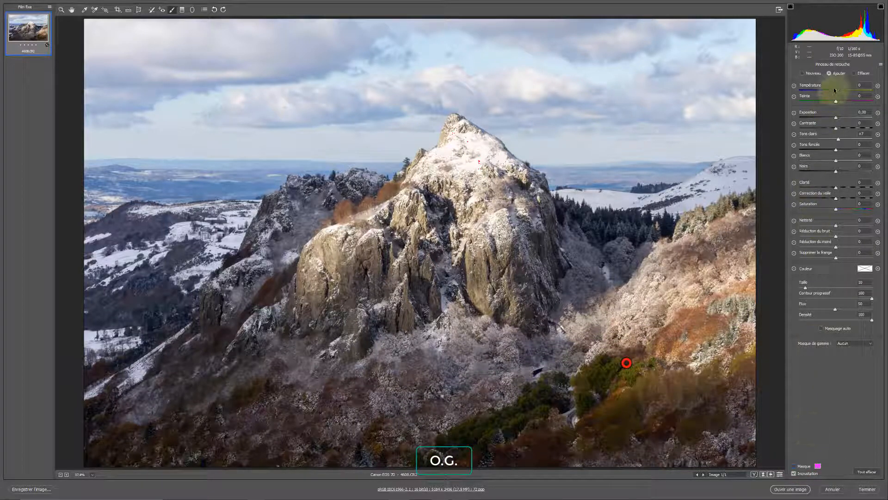
pyautogui.click(881, 65)
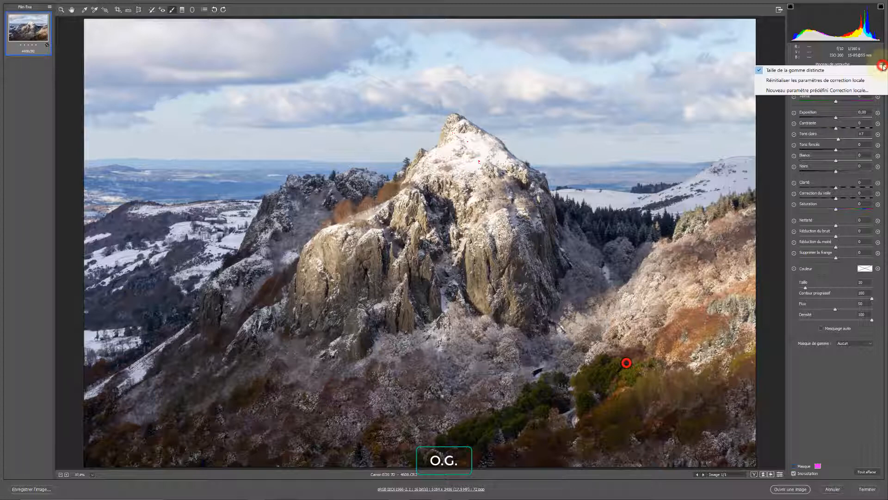
pyautogui.click(873, 80)
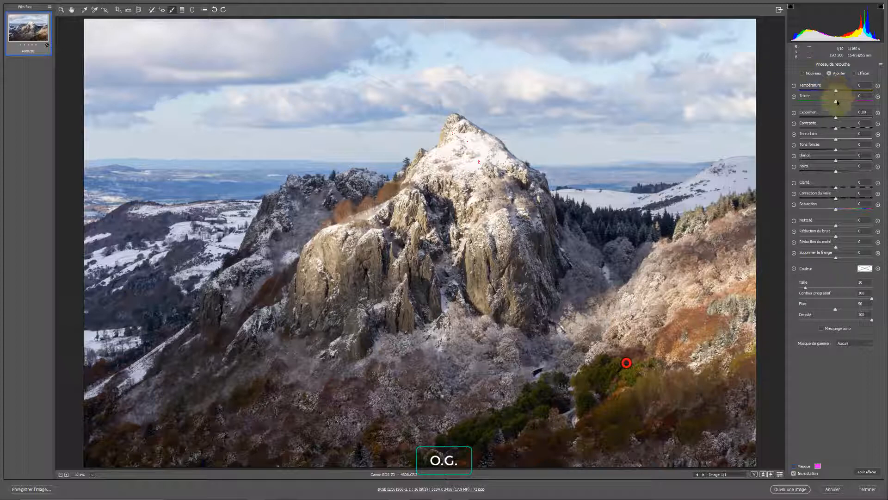
pyautogui.click(880, 66)
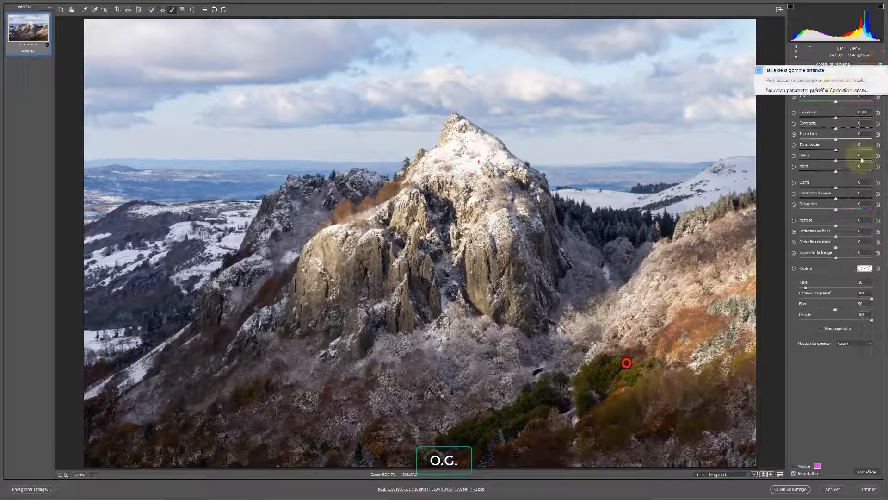
pyautogui.click(793, 466)
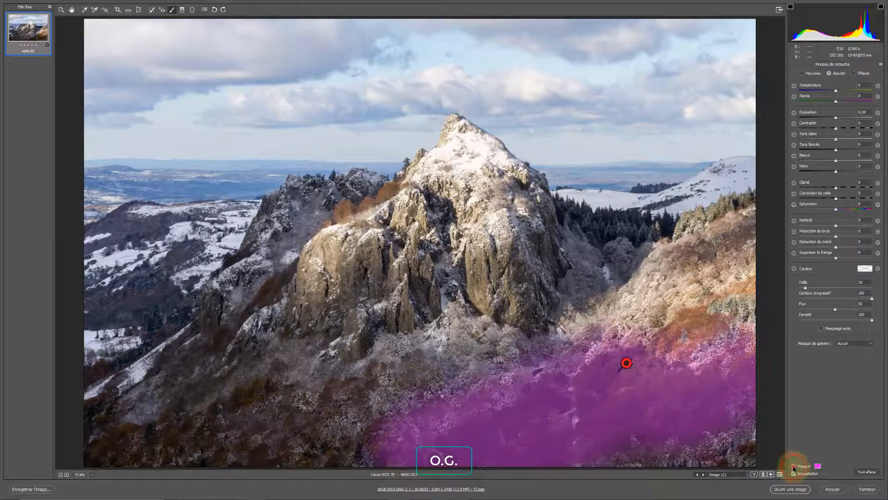
pyautogui.press('y')
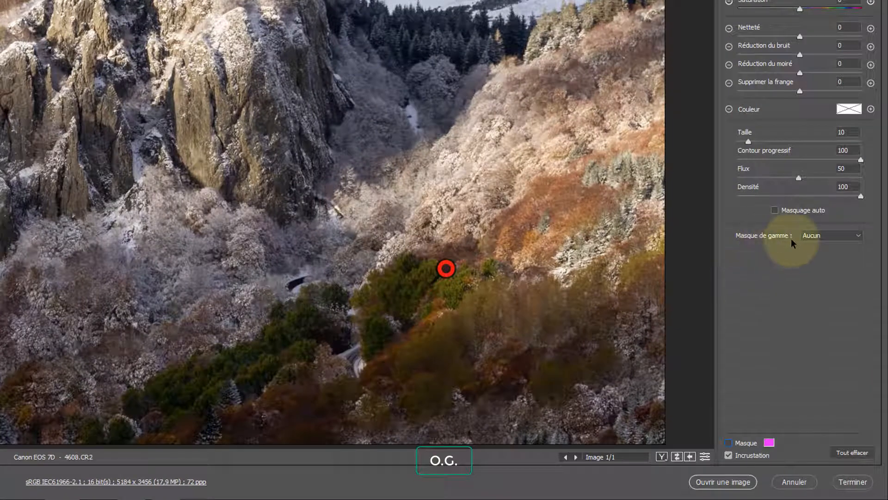
# Step: Restrict the slope adjustment with a Couleur range mask sampled from the green trees, Plage de couleurs 41, and set Exposition to +0,40
pyautogui.click(809, 235)
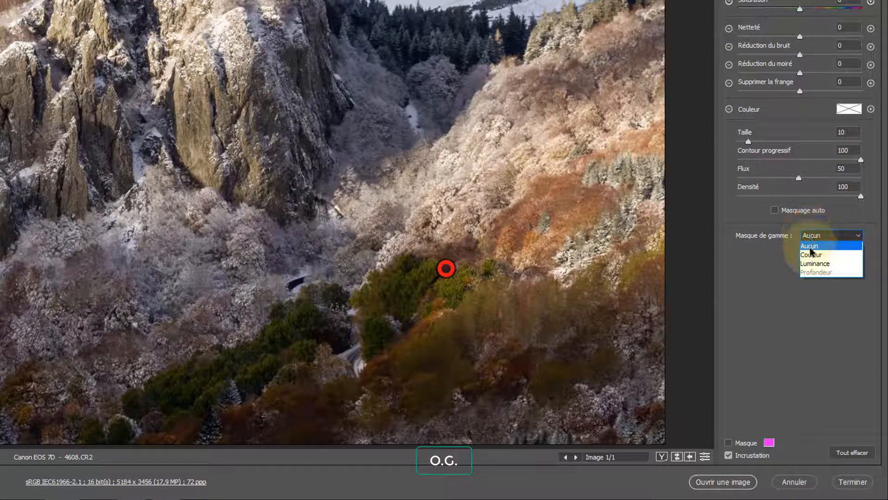
pyautogui.click(808, 255)
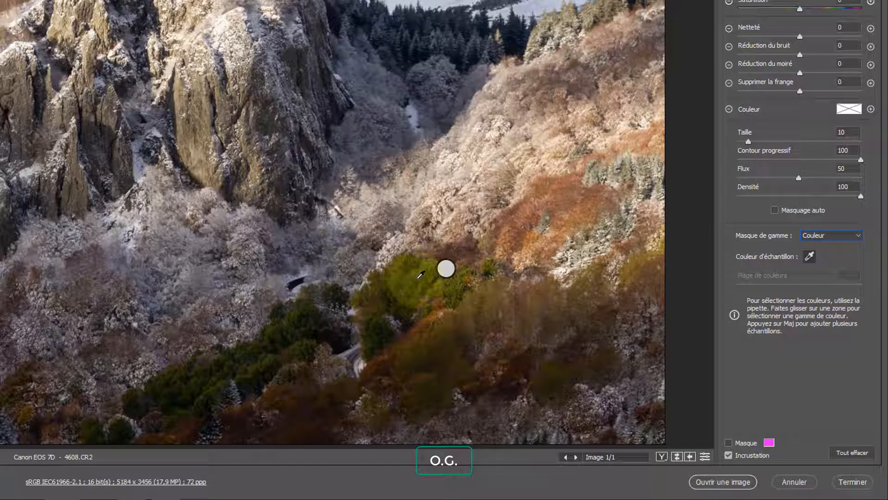
pyautogui.click(415, 274)
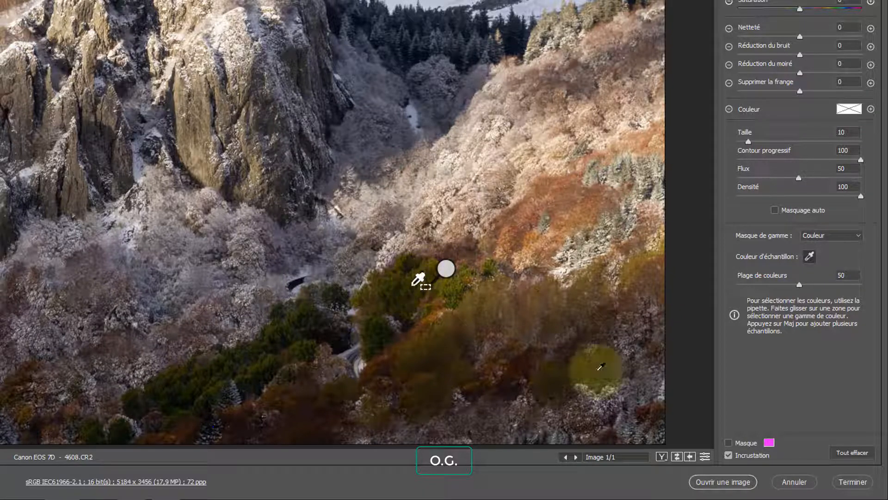
pyautogui.click(745, 444)
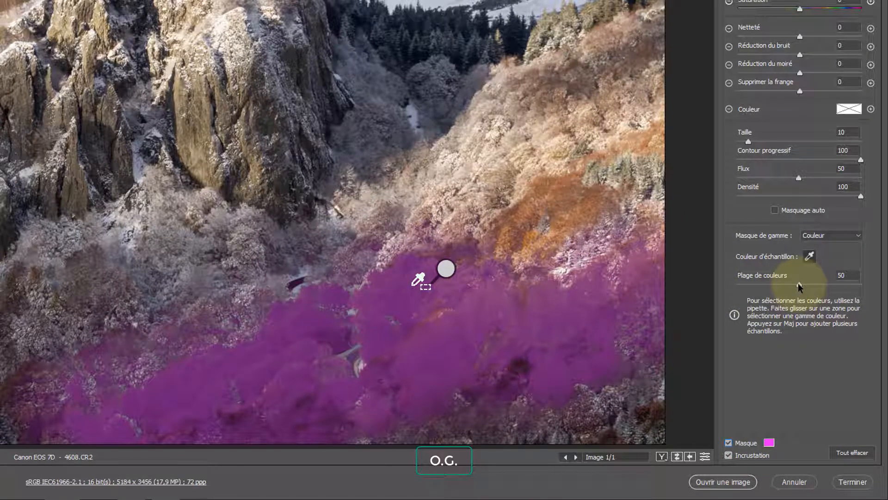
pyautogui.moveTo(798, 283)
pyautogui.mouseDown()
pyautogui.moveTo(772, 279)
pyautogui.moveTo(828, 279)
pyautogui.moveTo(787, 279)
pyautogui.mouseUp()
pyautogui.click(742, 443)
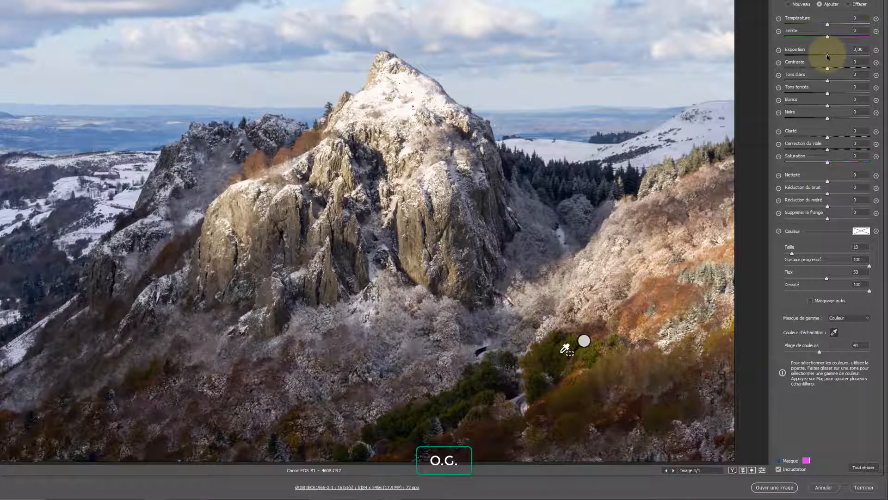
pyautogui.moveTo(828, 56); pyautogui.dragTo(832, 57)
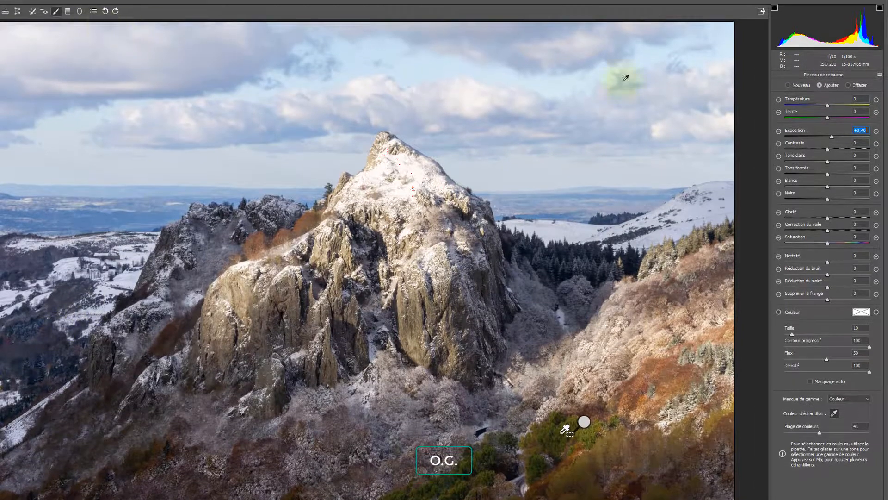
# Step: Paint a new adjustment with brush size 7 over the distant snowy hills on both sides of the peak, showing its mask overlay
pyautogui.click(792, 87)
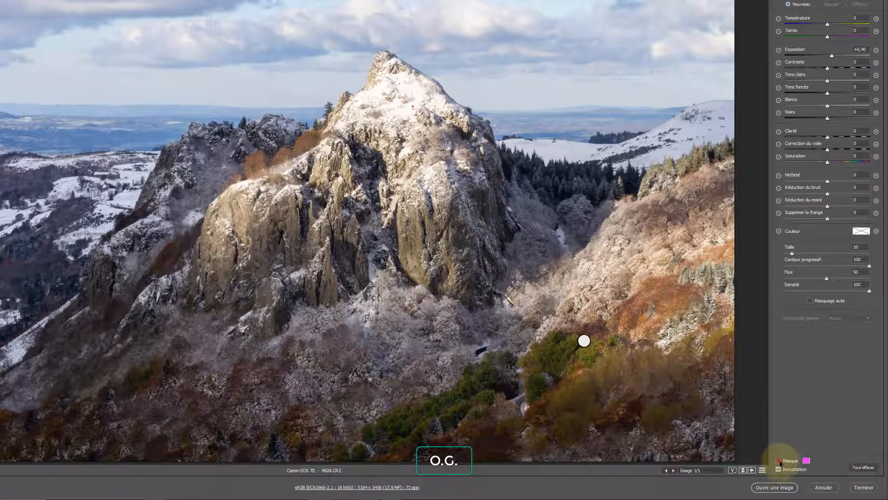
pyautogui.click(779, 461)
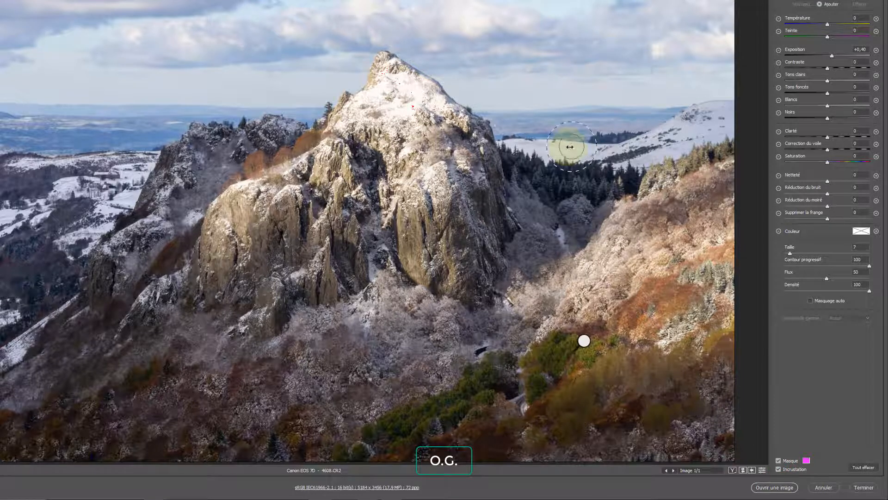
pyautogui.moveTo(516, 140)
pyautogui.mouseDown()
pyautogui.moveTo(600, 152)
pyautogui.moveTo(727, 117)
pyautogui.mouseUp()
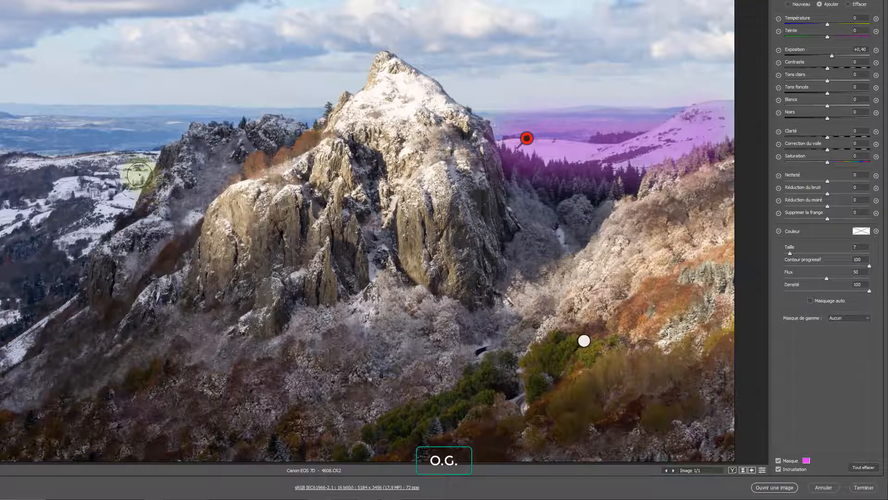
pyautogui.moveTo(148, 166)
pyautogui.mouseDown()
pyautogui.moveTo(10, 191)
pyautogui.moveTo(60, 199)
pyautogui.moveTo(113, 184)
pyautogui.moveTo(88, 230)
pyautogui.moveTo(66, 238)
pyautogui.moveTo(3, 300)
pyautogui.moveTo(2, 276)
pyautogui.moveTo(8, 307)
pyautogui.moveTo(21, 316)
pyautogui.moveTo(2, 335)
pyautogui.moveTo(48, 295)
pyautogui.mouseUp()
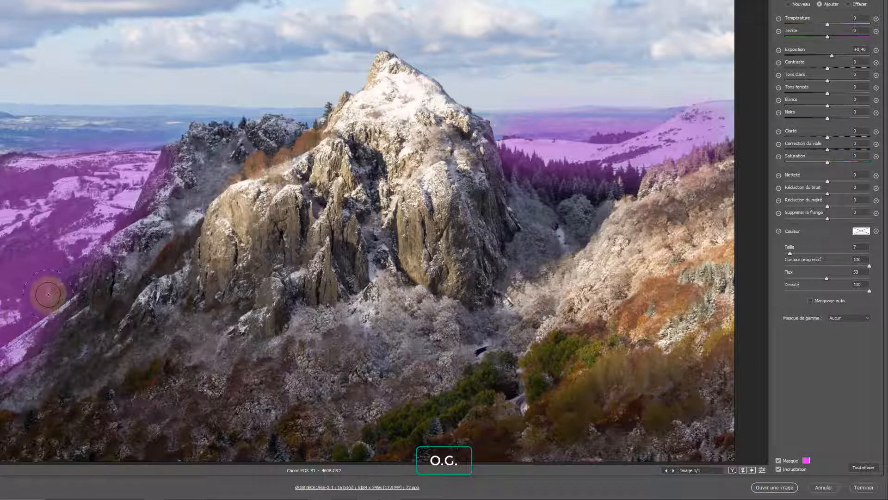
pyautogui.moveTo(49, 295); pyautogui.dragTo(54, 322)
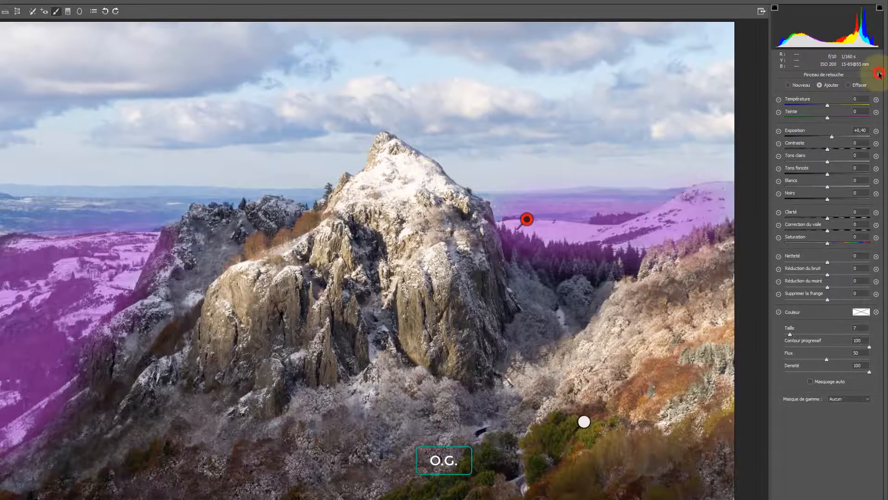
# Step: Reset the snowy hills adjustment's local correction settings and limit it with a Luminance range mask of 53/100
pyautogui.click(879, 74)
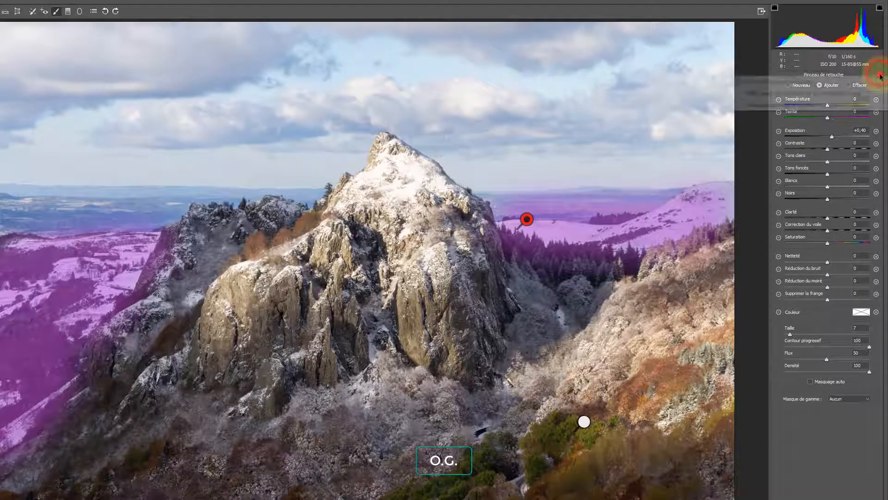
pyautogui.click(865, 92)
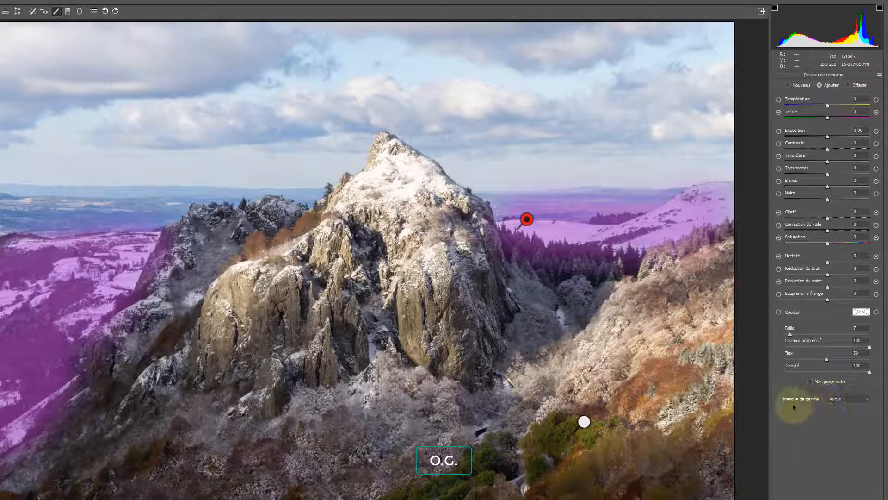
pyautogui.click(849, 398)
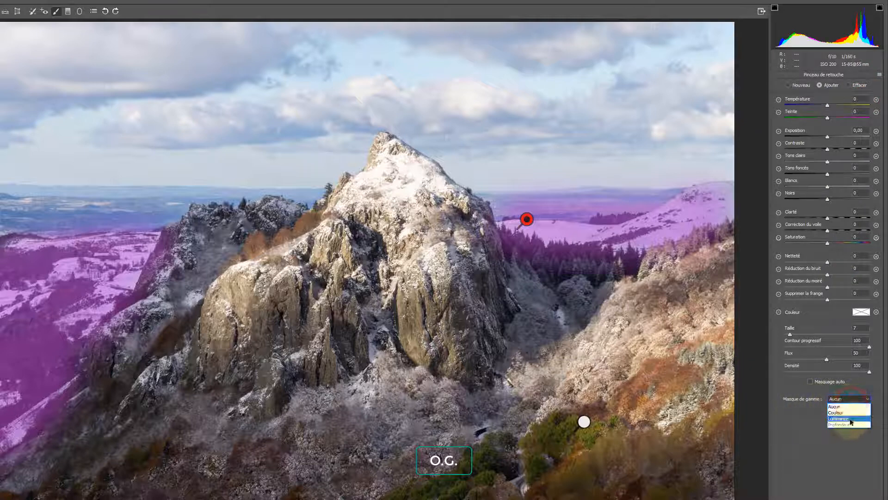
pyautogui.click(850, 418)
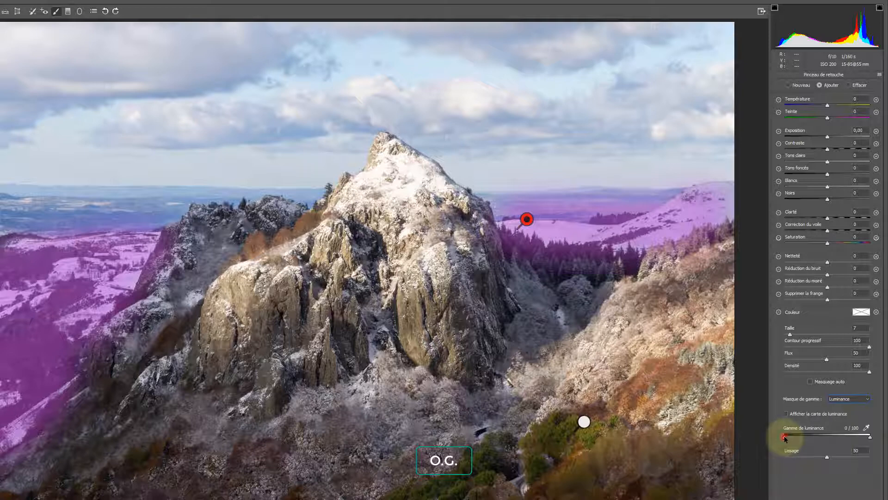
pyautogui.moveTo(785, 439); pyautogui.dragTo(831, 437)
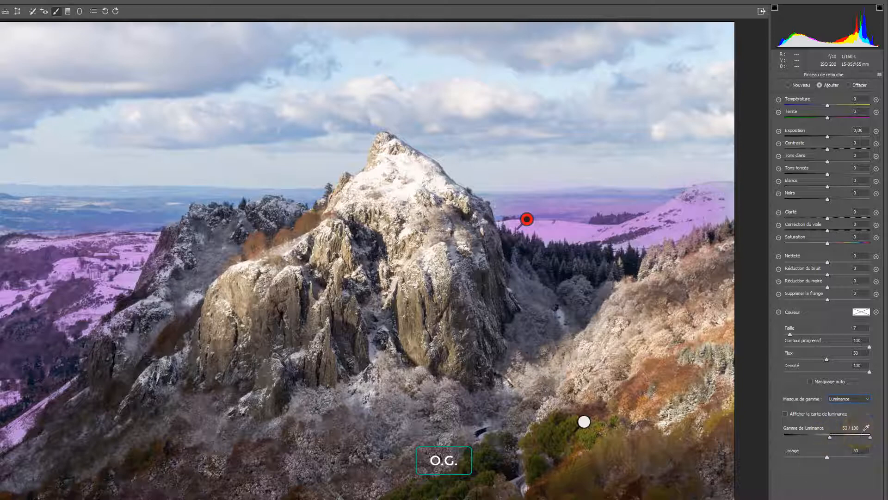
# Step: Try Exposition +0,15 on the snowy hills adjustment, return it to 0,00 and set Blancs to +21
pyautogui.click(827, 137)
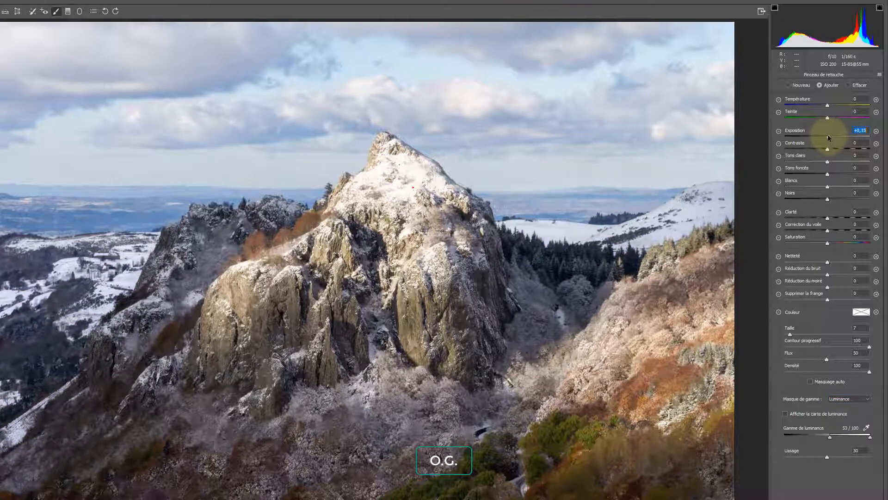
pyautogui.moveTo(831, 138); pyautogui.dragTo(827, 138)
pyautogui.click(527, 218)
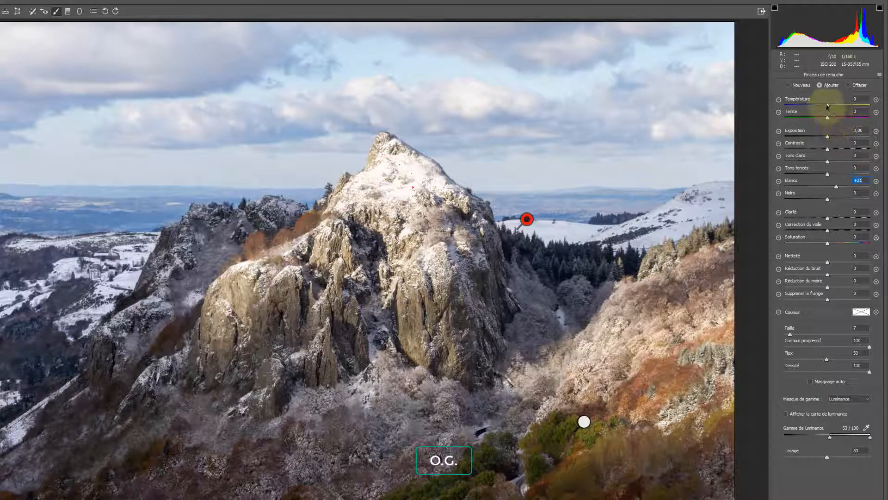
# Step: Try a cooler Température of -32 on the snowy hills, set it to +41 and keep the Luminance range mask
pyautogui.moveTo(827, 105); pyautogui.dragTo(813, 106)
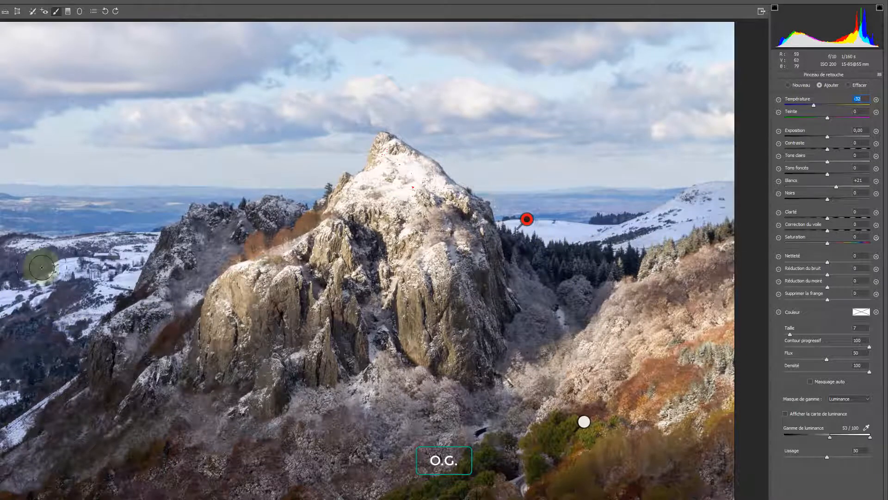
pyautogui.moveTo(814, 106); pyautogui.dragTo(820, 107)
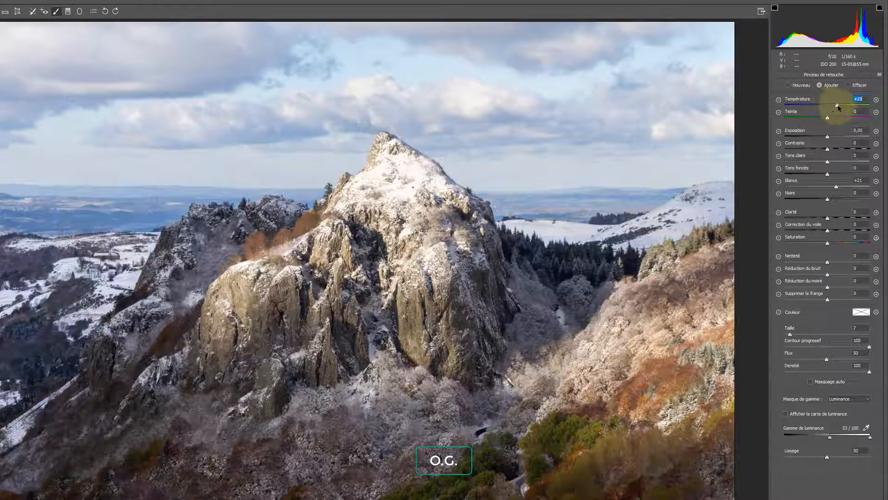
pyautogui.moveTo(840, 108); pyautogui.dragTo(845, 106)
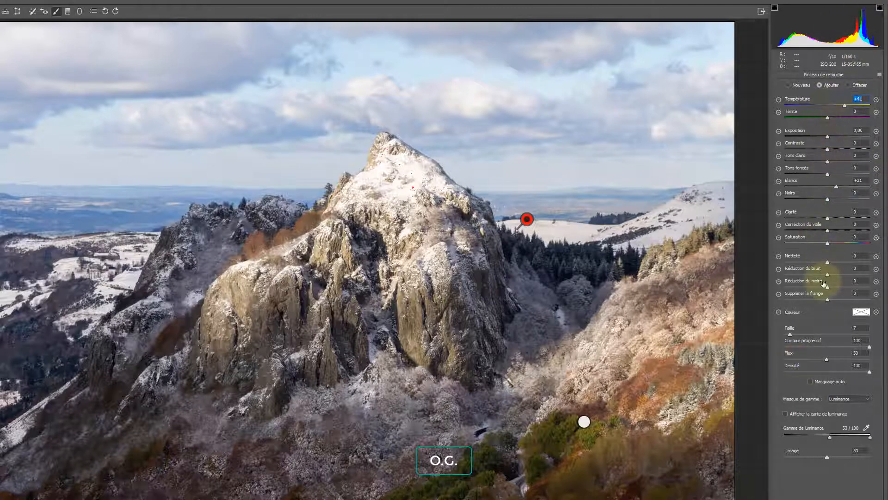
pyautogui.click(840, 400)
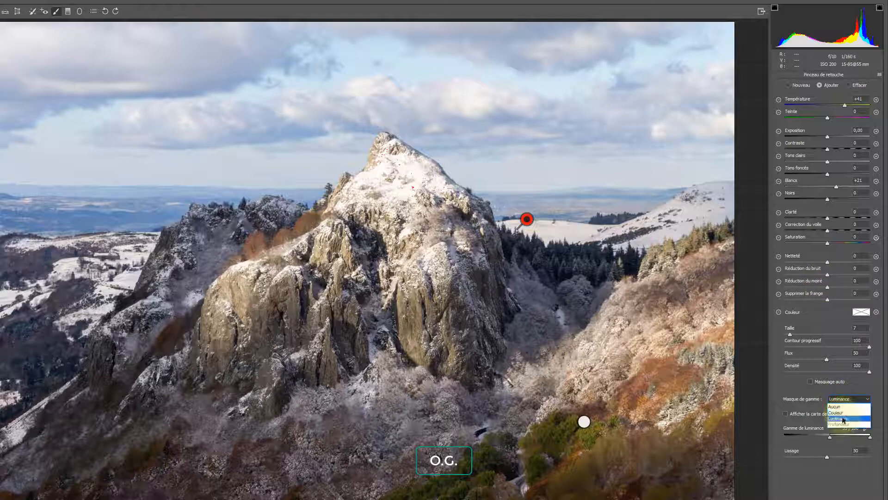
pyautogui.click(843, 419)
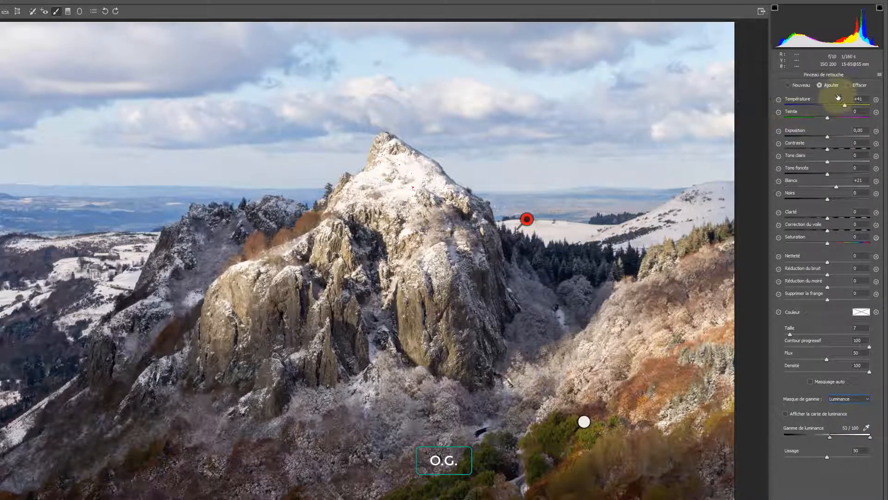
# Step: Start a new brush adjustment with size 12 and reset its local correction settings
pyautogui.click(794, 86)
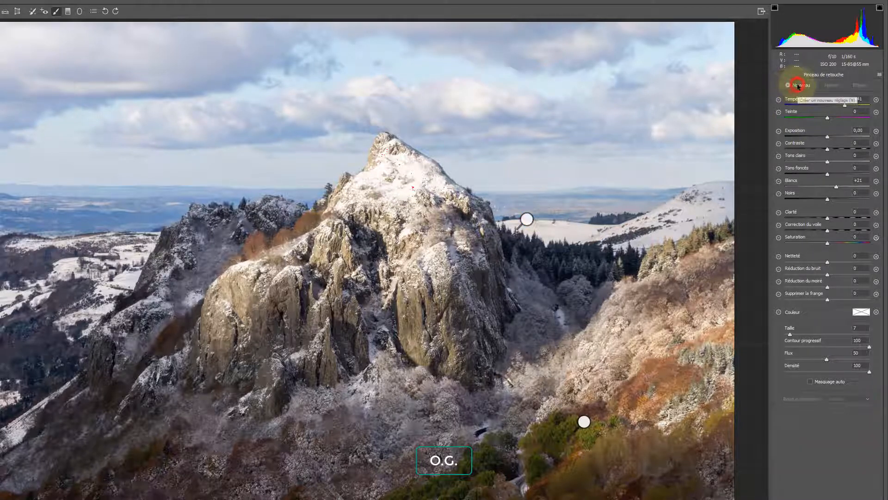
pyautogui.press(']')
pyautogui.press(']')
pyautogui.press(']')
pyautogui.press(']')
pyautogui.press(']')
pyautogui.press(']')
pyautogui.press('[')
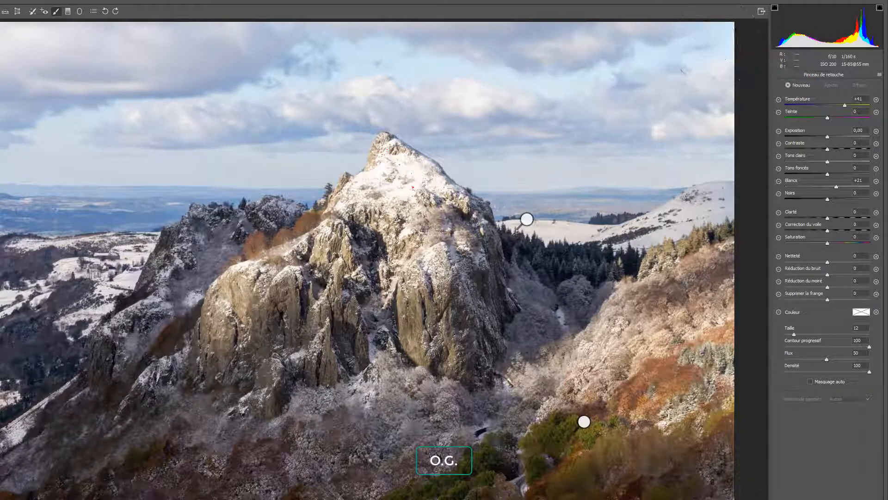
pyautogui.click(879, 75)
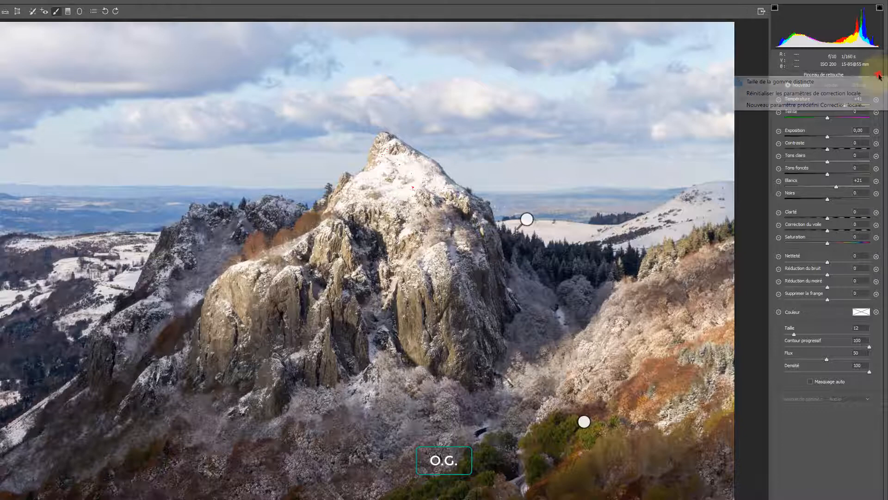
pyautogui.click(787, 93)
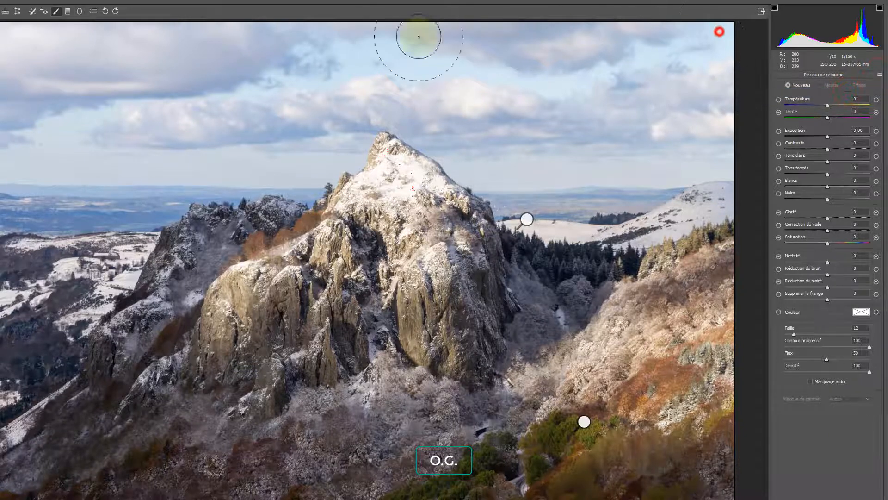
# Step: Paint the mask over the whole sky and erase it from the hills and landscape on both sides of the peak using eraser size 8
pyautogui.moveTo(419, 36)
pyautogui.mouseDown()
pyautogui.moveTo(193, 73)
pyautogui.moveTo(685, 79)
pyautogui.mouseUp()
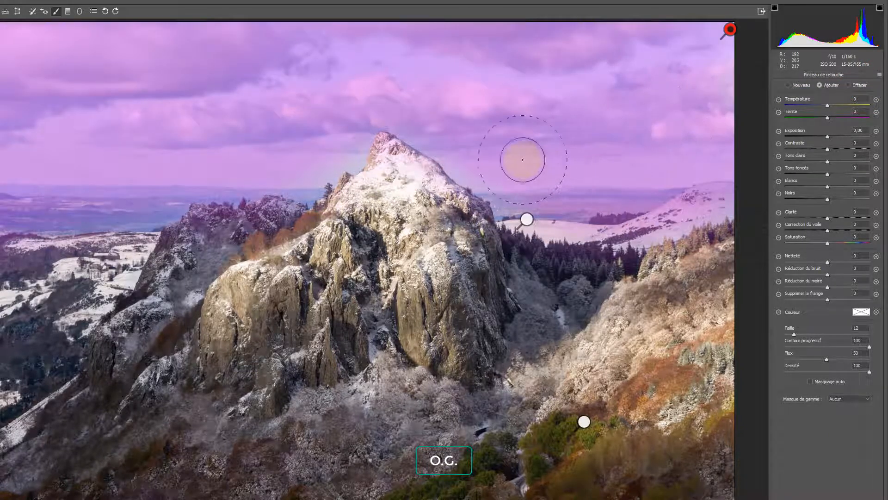
pyautogui.click(851, 88)
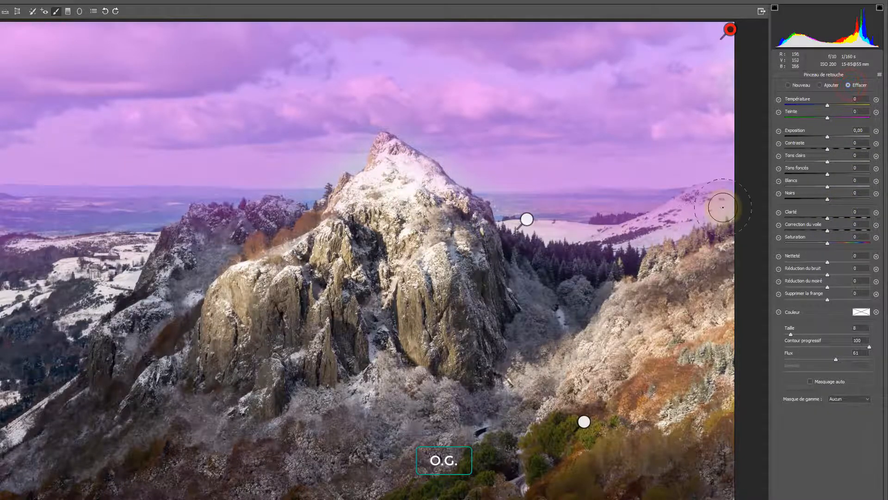
pyautogui.moveTo(714, 215)
pyautogui.mouseDown()
pyautogui.moveTo(502, 230)
pyautogui.moveTo(730, 226)
pyautogui.mouseUp()
pyautogui.moveTo(263, 224); pyautogui.dragTo(2, 223)
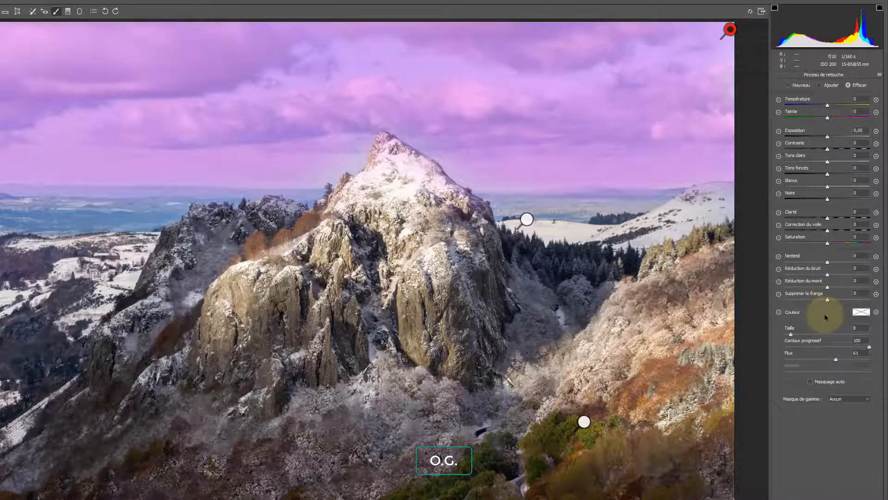
# Step: Hide the mask overlay and set the sky adjustment to Clarté +24 and Température -7
pyautogui.press('y')
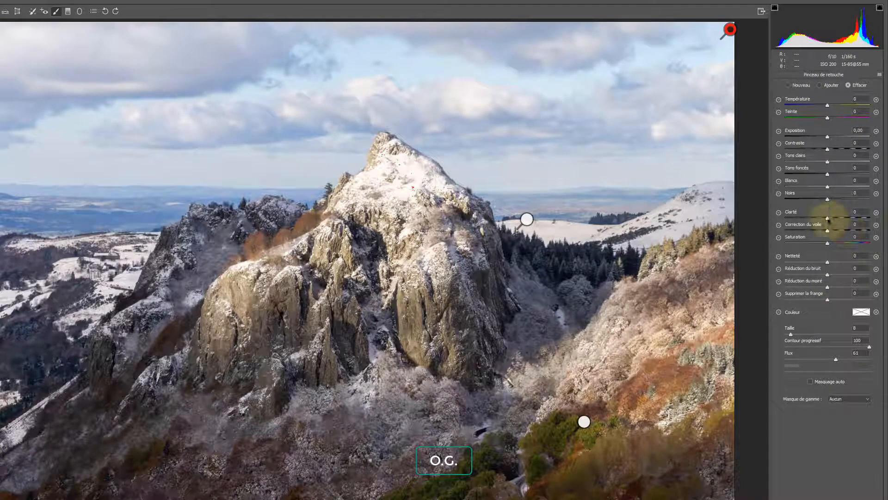
pyautogui.moveTo(828, 219)
pyautogui.mouseDown()
pyautogui.moveTo(847, 219)
pyautogui.moveTo(837, 219)
pyautogui.mouseUp()
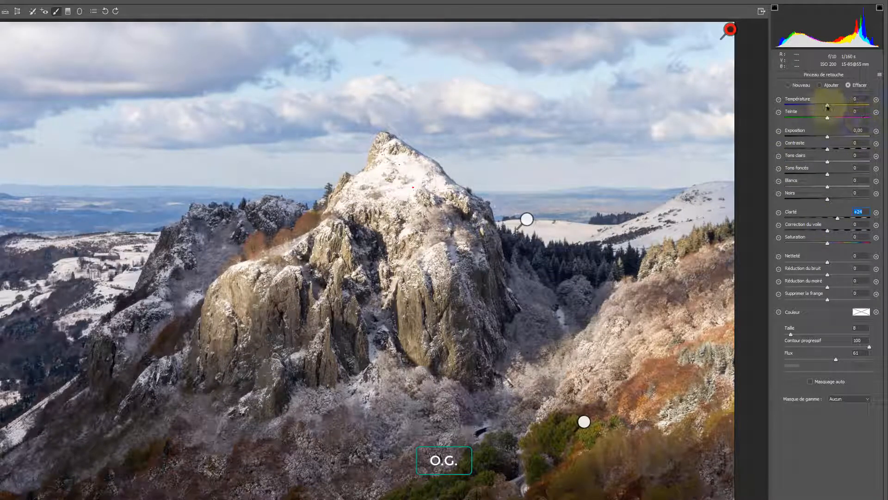
pyautogui.moveTo(829, 108); pyautogui.dragTo(824, 106)
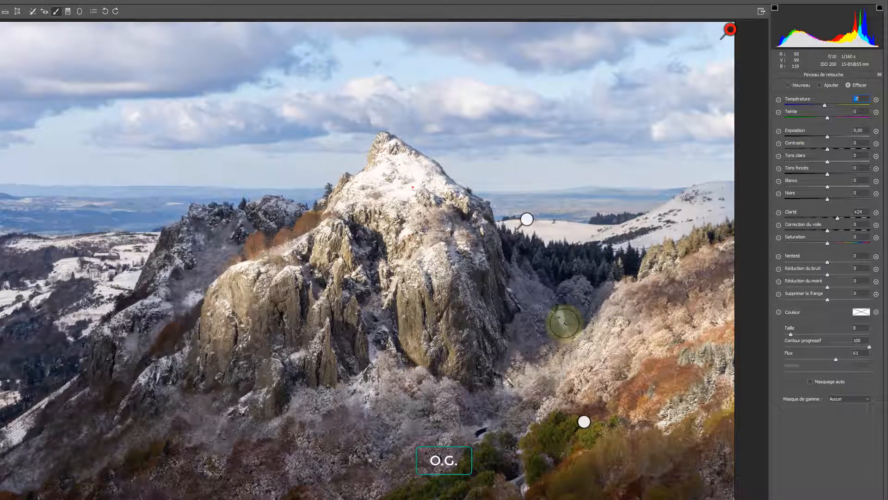
# Step: Paint a new adjustment with reset local settings over the sunlit autumn hillside, checking it with the mask overlay and hiding the overlay again
pyautogui.click(799, 85)
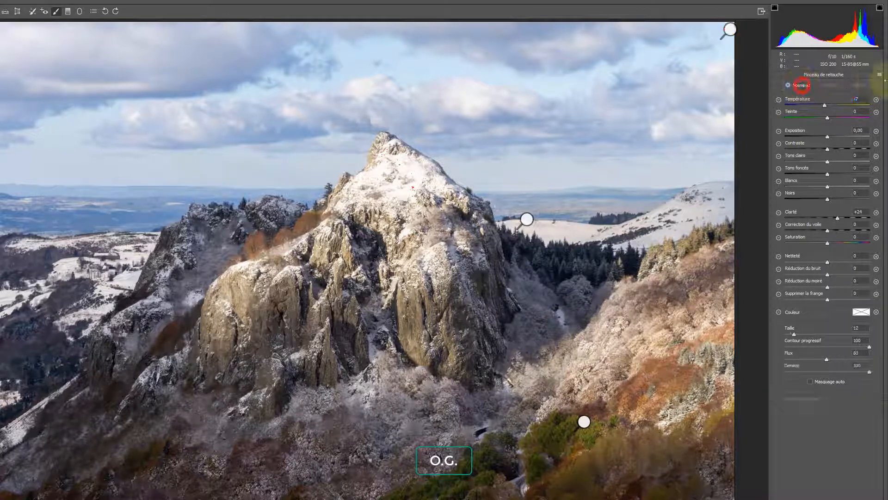
pyautogui.click(880, 75)
pyautogui.click(856, 92)
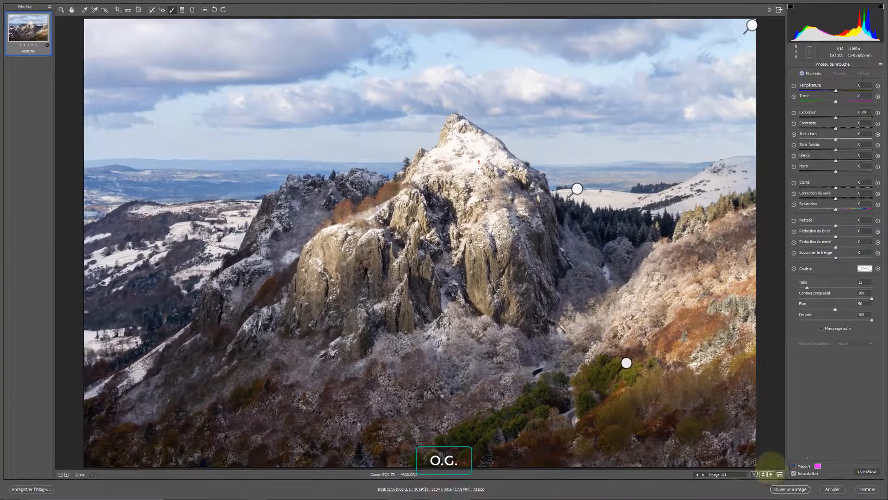
pyautogui.click(798, 466)
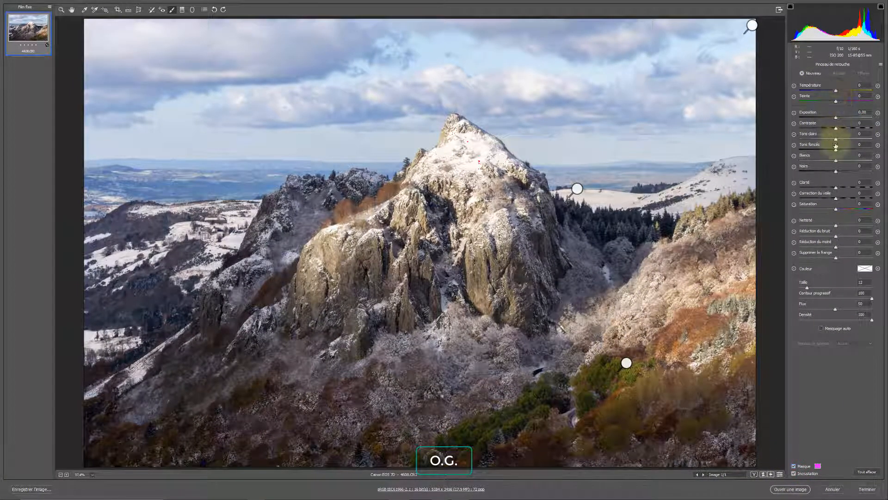
pyautogui.moveTo(738, 262)
pyautogui.mouseDown()
pyautogui.moveTo(615, 303)
pyautogui.moveTo(599, 324)
pyautogui.moveTo(702, 335)
pyautogui.moveTo(740, 278)
pyautogui.mouseUp()
pyautogui.click(793, 466)
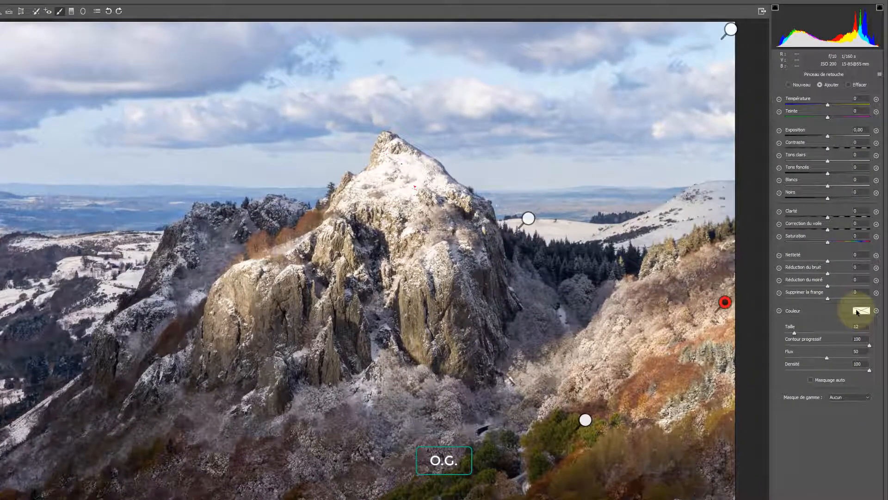
# Step: Try orange and red tints on the hillside adjustment and apply a pale pink Couleur with Teinte 244
pyautogui.click(857, 312)
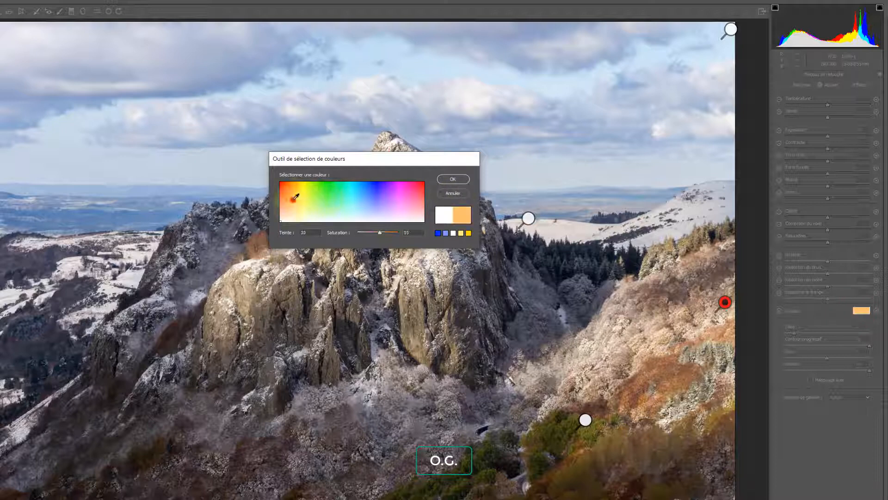
pyautogui.moveTo(296, 197)
pyautogui.mouseDown()
pyautogui.moveTo(288, 204)
pyautogui.moveTo(291, 189)
pyautogui.moveTo(292, 210)
pyautogui.mouseUp()
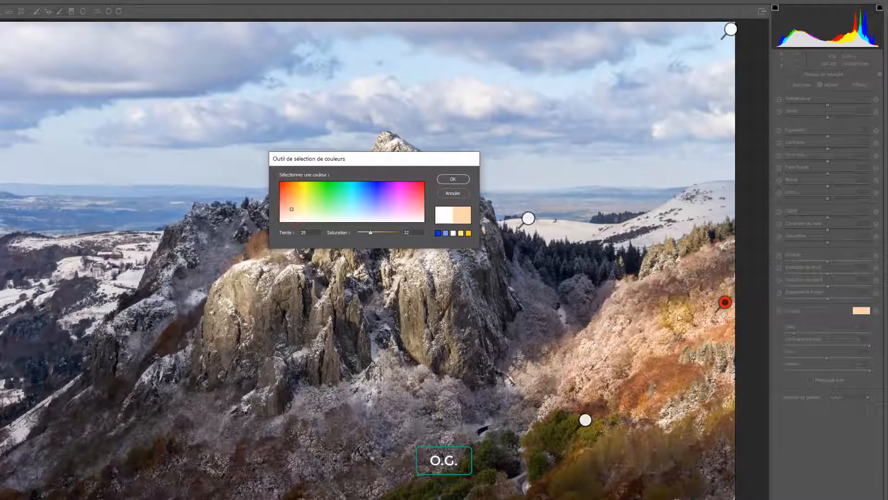
pyautogui.click(417, 185)
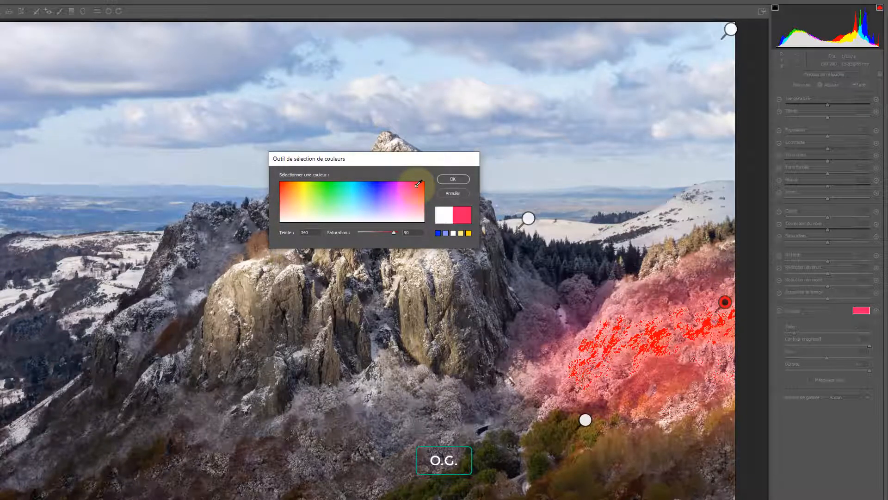
pyautogui.moveTo(418, 184); pyautogui.dragTo(420, 209)
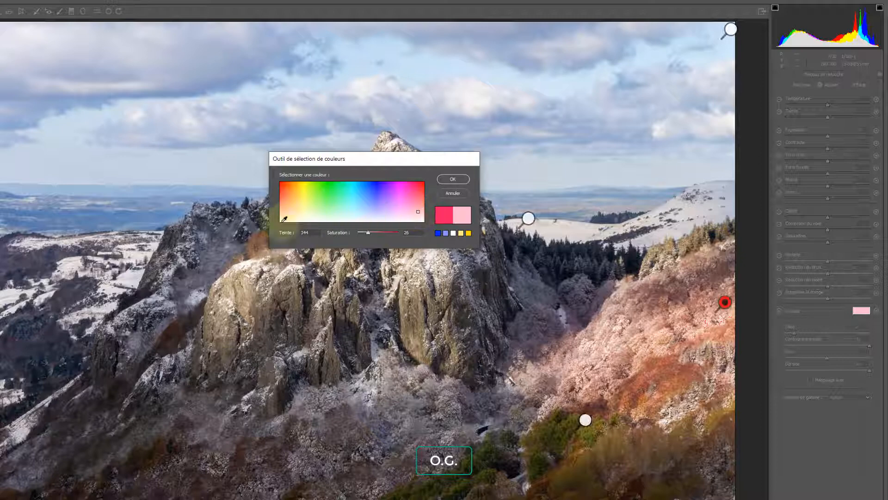
pyautogui.click(453, 179)
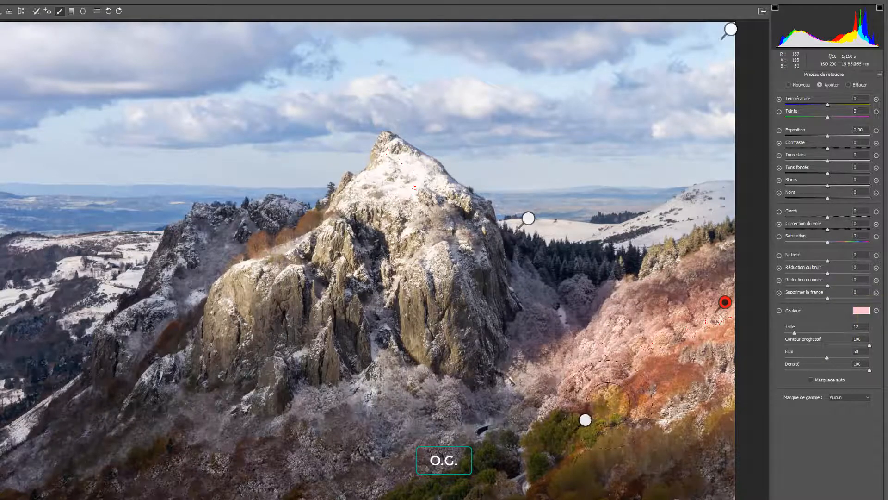
# Step: Inspect the adjustment on the lower green trees, reselect the hillside adjustment and reset its local correction settings
pyautogui.click(585, 420)
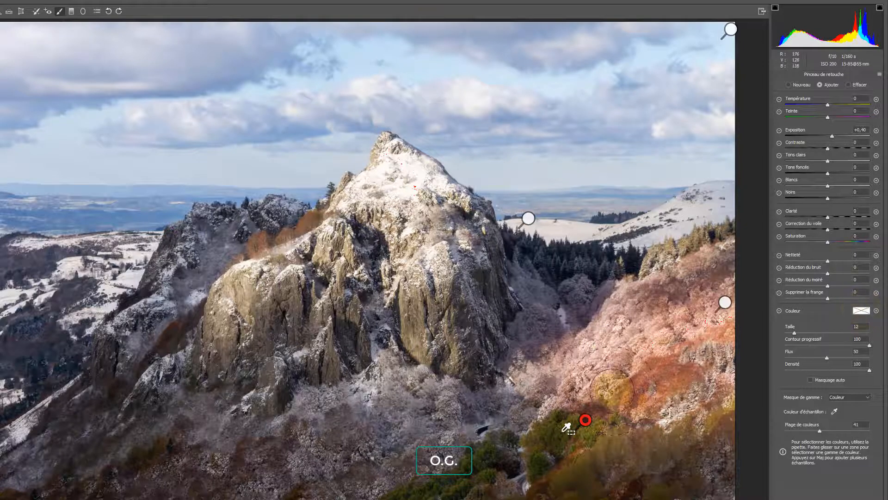
pyautogui.click(725, 303)
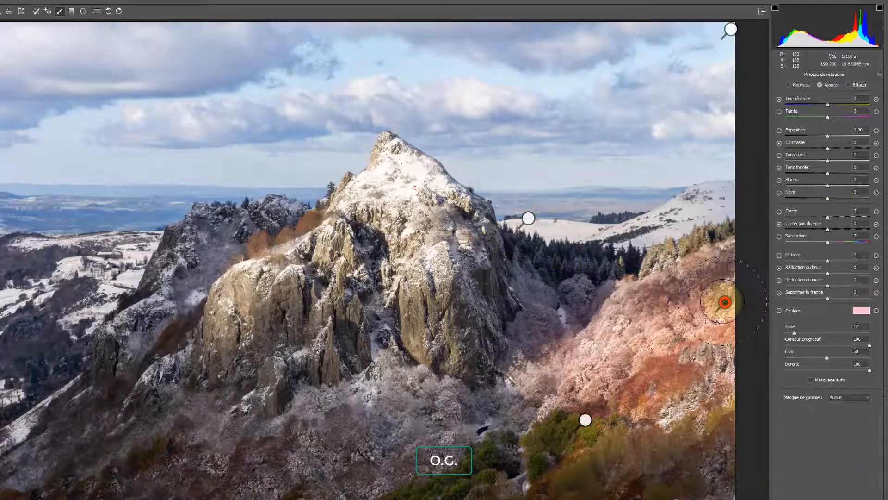
pyautogui.click(880, 74)
pyautogui.click(880, 75)
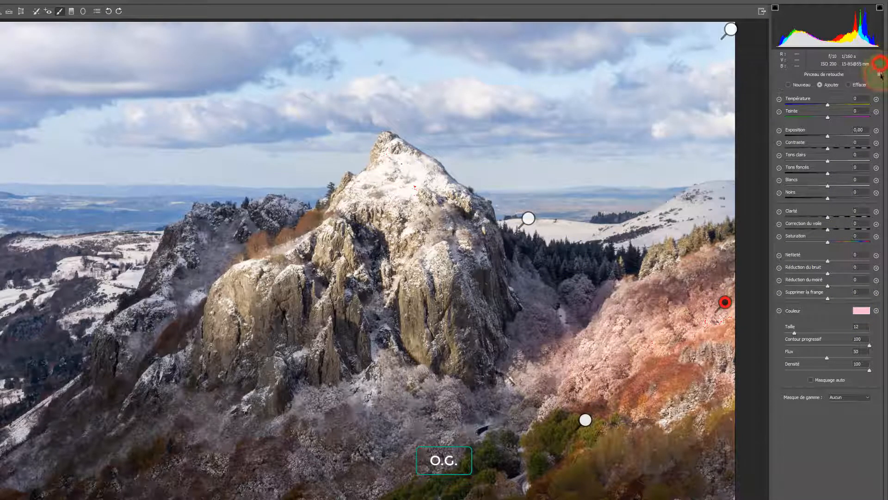
pyautogui.click(879, 74)
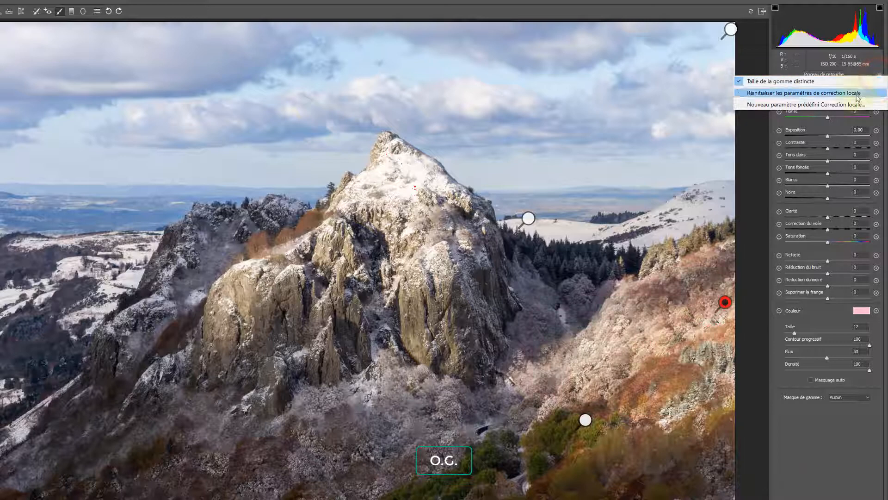
pyautogui.click(858, 93)
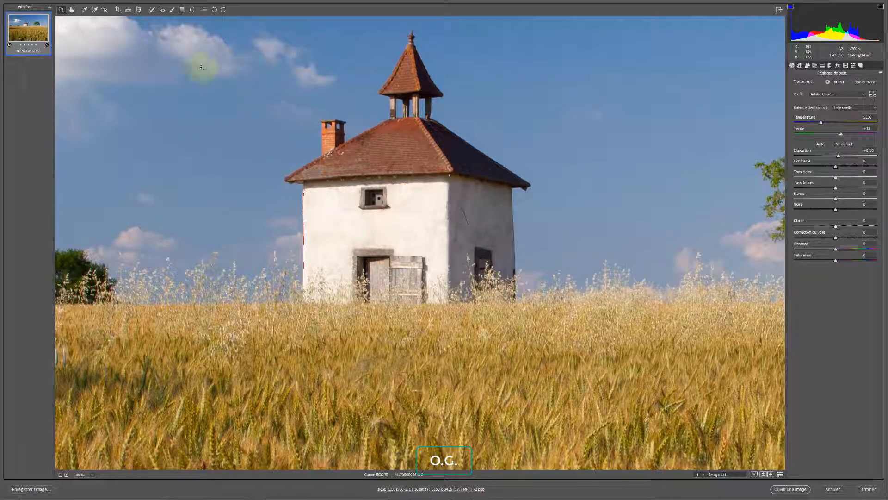
# Step: Activate the adjustment brush on the wheat field photo, reset its local correction settings and enable the mask overlay
pyautogui.click(172, 10)
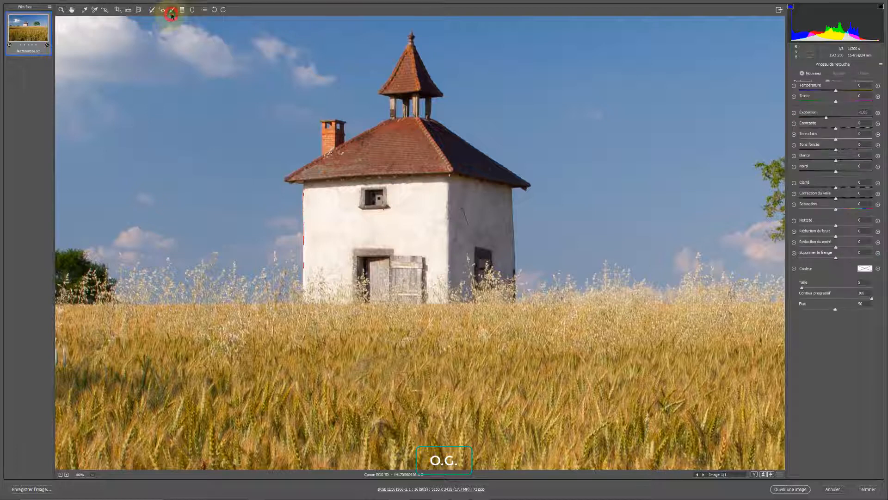
pyautogui.click(881, 65)
pyautogui.click(859, 81)
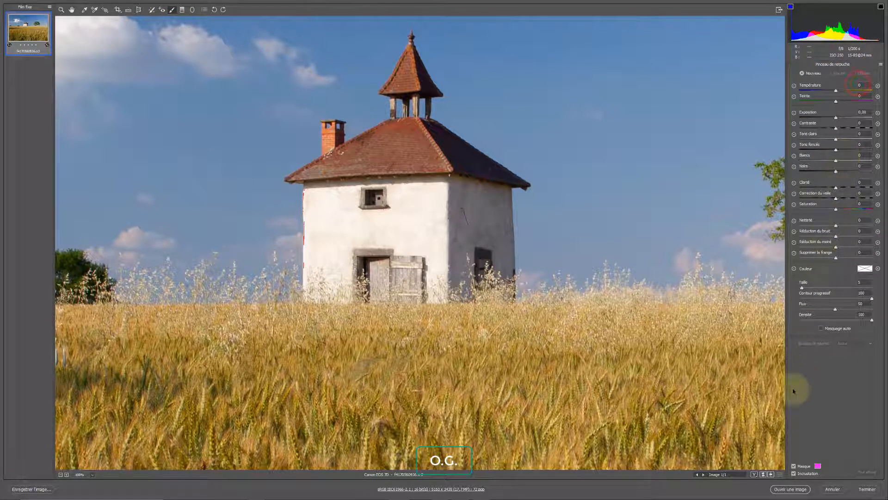
pyautogui.click(794, 466)
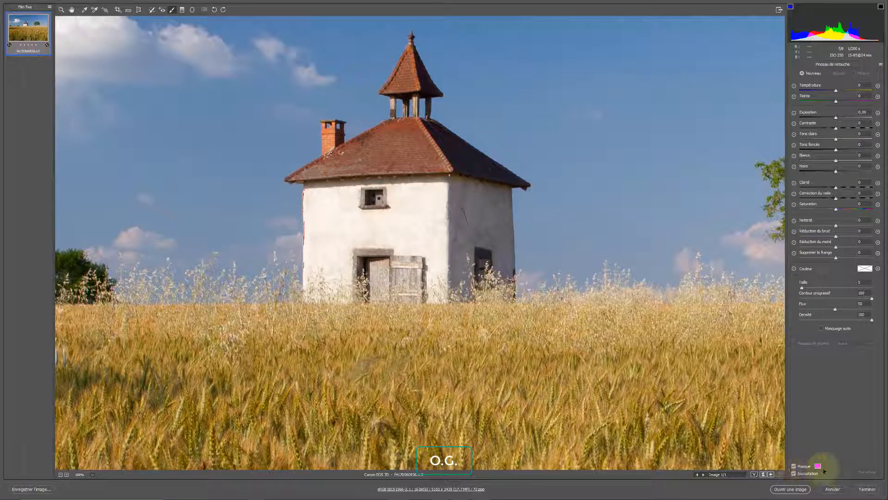
# Step: Try painting the house's white front wall without Masquage auto and delete that adjustment
pyautogui.moveTo(311, 199)
pyautogui.mouseDown()
pyautogui.moveTo(309, 291)
pyautogui.moveTo(441, 250)
pyautogui.mouseUp()
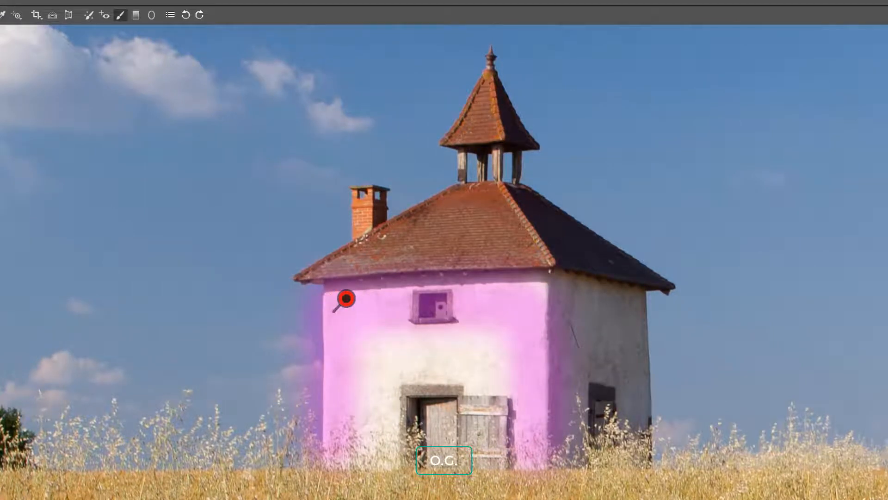
pyautogui.press('Delete')
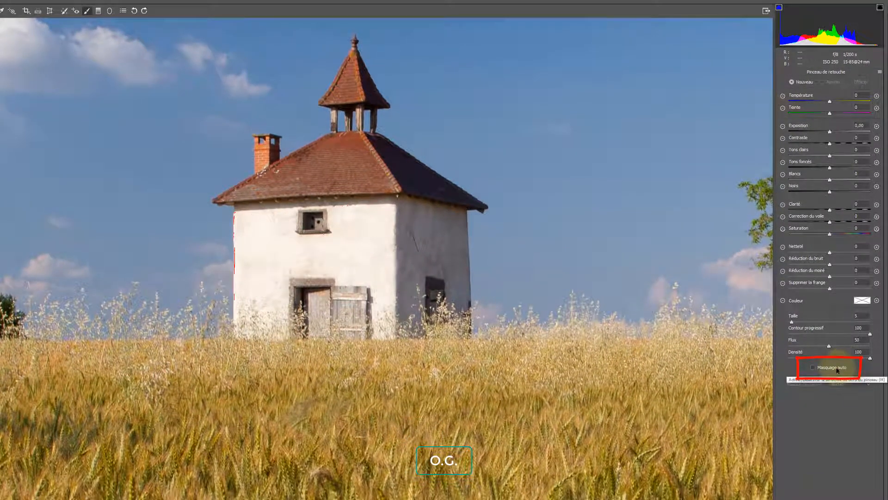
# Step: Paint the house's white front wall with Masquage auto enabled, hide the mask overlay and lower the wall's Exposition
pyautogui.click(836, 369)
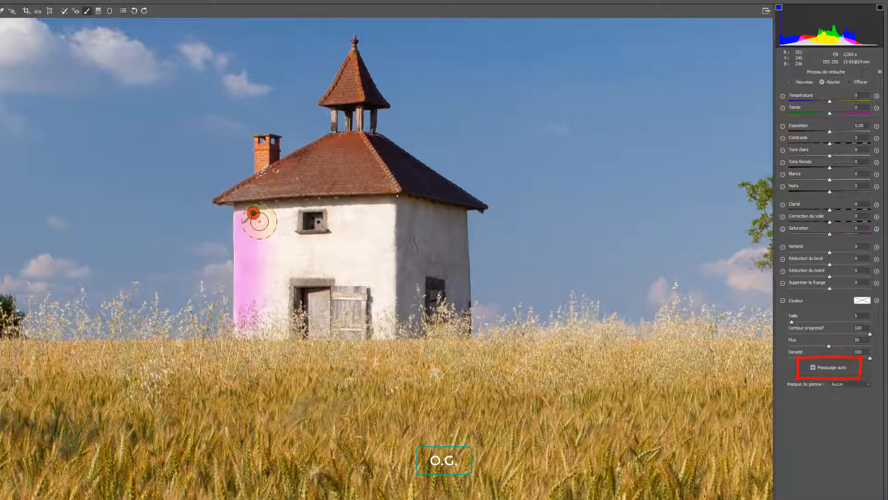
pyautogui.moveTo(260, 222)
pyautogui.mouseDown()
pyautogui.moveTo(388, 218)
pyautogui.moveTo(383, 326)
pyautogui.moveTo(262, 322)
pyautogui.moveTo(264, 255)
pyautogui.moveTo(269, 291)
pyautogui.moveTo(279, 256)
pyautogui.moveTo(309, 235)
pyautogui.moveTo(354, 247)
pyautogui.moveTo(349, 272)
pyautogui.moveTo(301, 282)
pyautogui.moveTo(292, 261)
pyautogui.moveTo(323, 272)
pyautogui.moveTo(279, 285)
pyautogui.mouseUp()
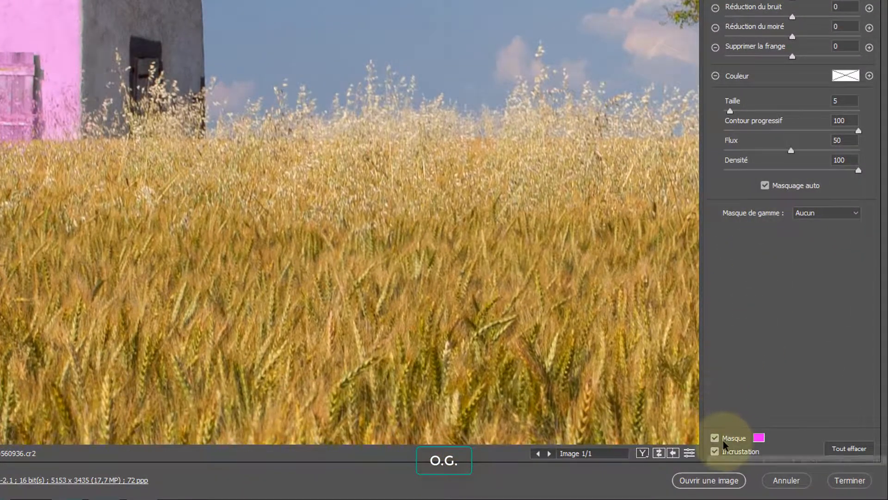
pyautogui.click(724, 444)
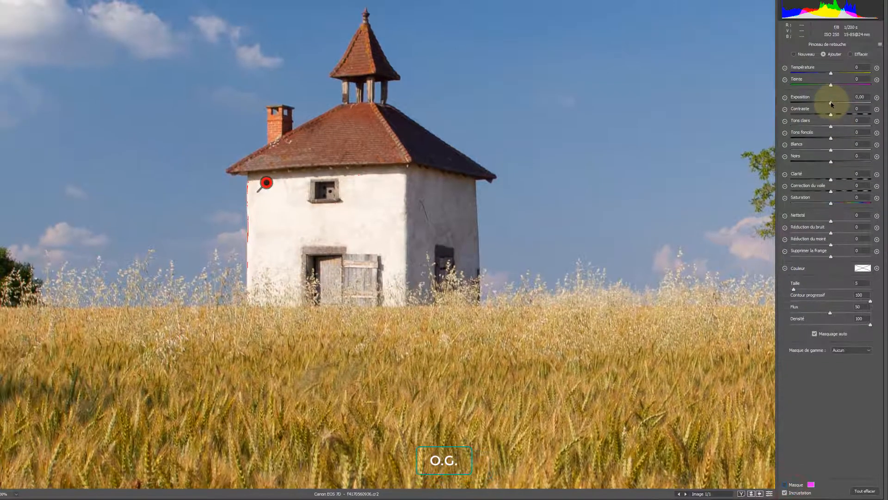
pyautogui.moveTo(831, 104); pyautogui.dragTo(826, 104)
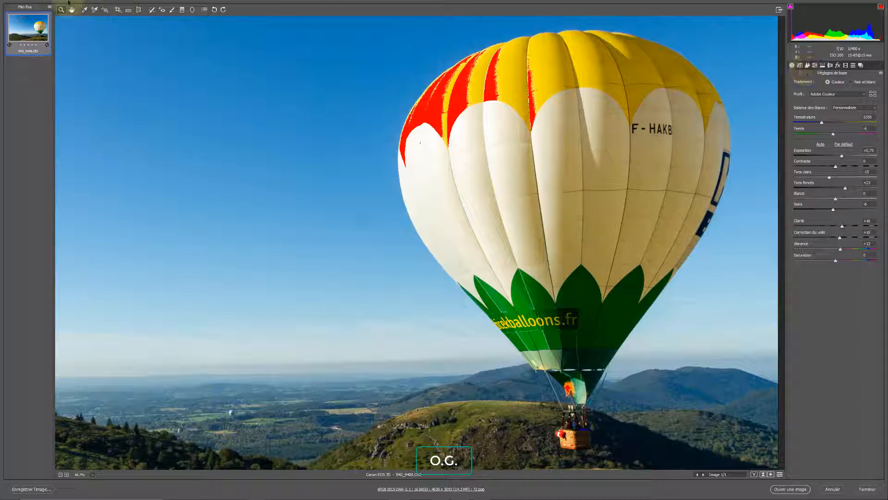
# Step: Activate the adjustment brush on the hot-air balloon photo and reset its local correction settings
pyautogui.click(172, 9)
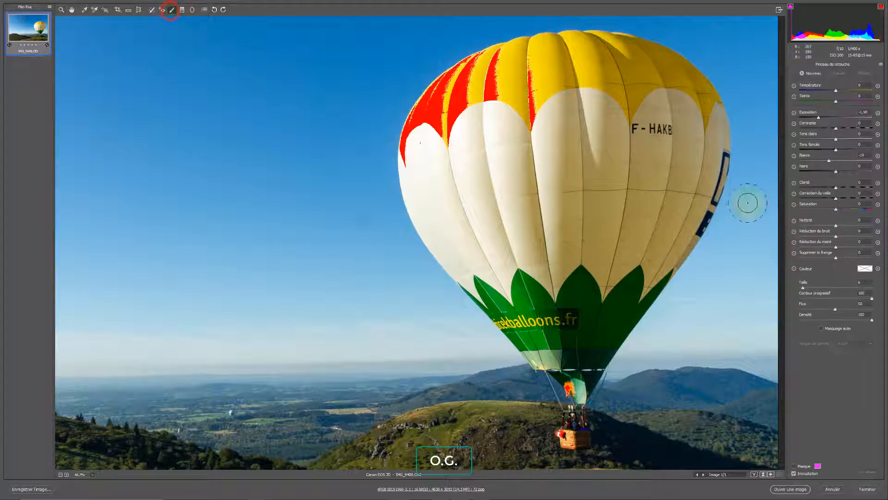
pyautogui.click(880, 67)
pyautogui.click(859, 81)
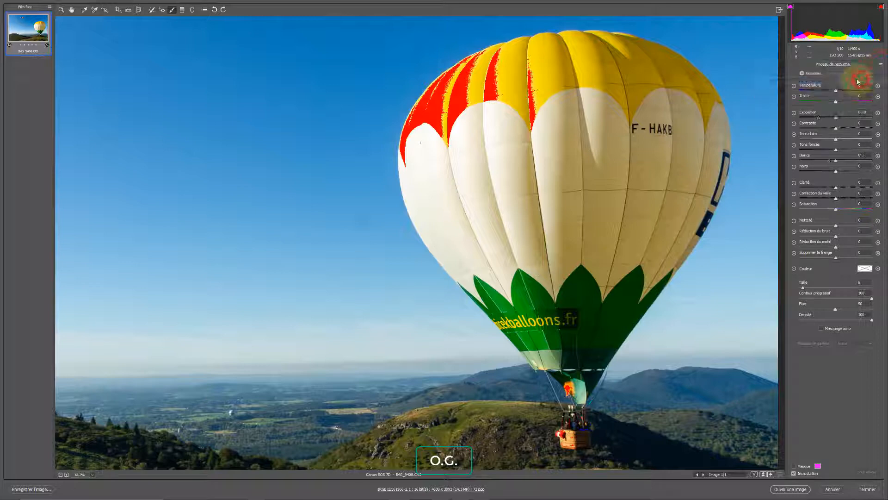
# Step: Enable the mask overlay and Masquage auto, and start painting the balloon from its upper-left white panel
pyautogui.click(801, 467)
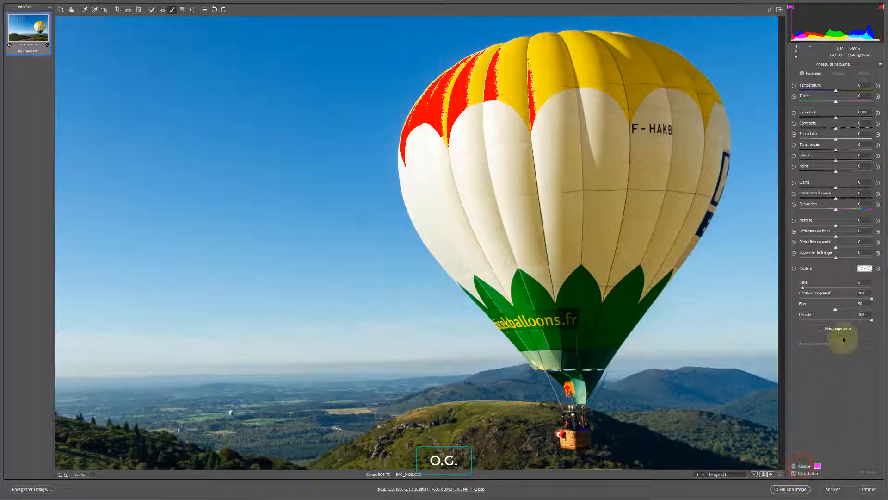
pyautogui.click(829, 330)
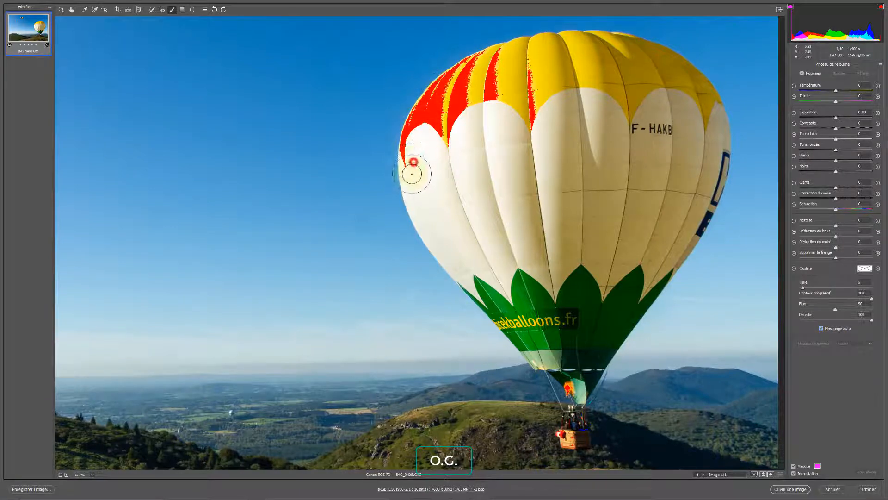
pyautogui.moveTo(412, 173)
pyautogui.mouseDown()
pyautogui.moveTo(451, 268)
pyautogui.moveTo(549, 357)
pyautogui.moveTo(578, 355)
pyautogui.moveTo(612, 334)
pyautogui.moveTo(694, 211)
pyautogui.moveTo(718, 128)
pyautogui.moveTo(659, 64)
pyautogui.moveTo(624, 50)
pyautogui.moveTo(510, 56)
pyautogui.moveTo(479, 67)
pyautogui.moveTo(432, 107)
pyautogui.moveTo(413, 138)
pyautogui.moveTo(410, 171)
pyautogui.mouseUp()
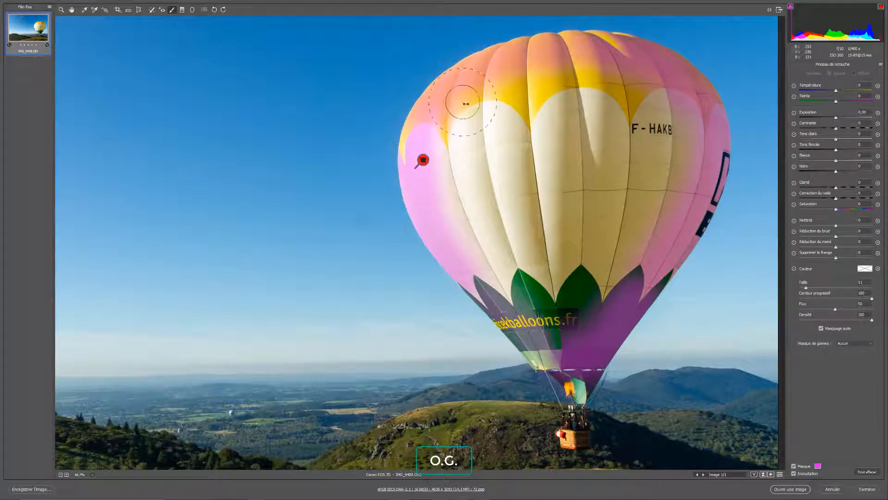
# Step: Enlarge the brush to size 13 and paint the mask over the balloon's central and upper panels
pyautogui.press(']')
pyautogui.press(']')
pyautogui.press(']')
pyautogui.press(']')
pyautogui.press(']')
pyautogui.press(']')
pyautogui.press(']')
pyautogui.moveTo(636, 104)
pyautogui.mouseDown()
pyautogui.moveTo(586, 101)
pyautogui.moveTo(512, 120)
pyautogui.moveTo(478, 148)
pyautogui.moveTo(556, 173)
pyautogui.moveTo(588, 211)
pyautogui.moveTo(558, 270)
pyautogui.moveTo(629, 234)
pyautogui.moveTo(634, 155)
pyautogui.moveTo(567, 90)
pyautogui.moveTo(506, 95)
pyautogui.moveTo(498, 111)
pyautogui.moveTo(610, 89)
pyautogui.moveTo(505, 126)
pyautogui.moveTo(483, 175)
pyautogui.moveTo(505, 239)
pyautogui.moveTo(551, 289)
pyautogui.moveTo(565, 326)
pyautogui.moveTo(577, 201)
pyautogui.moveTo(598, 148)
pyautogui.moveTo(507, 107)
pyautogui.moveTo(485, 121)
pyautogui.moveTo(592, 155)
pyautogui.moveTo(645, 131)
pyautogui.moveTo(659, 106)
pyautogui.moveTo(554, 146)
pyautogui.moveTo(639, 159)
pyautogui.moveTo(545, 162)
pyautogui.mouseUp()
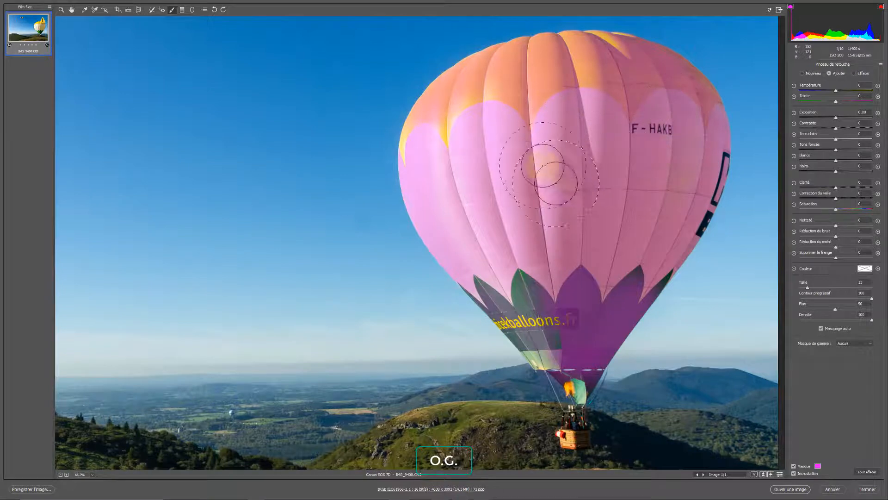
# Step: Fill the unmasked spots along the balloon's left edge, crown and green base with a smaller brush
pyautogui.rightClick(531, 146)
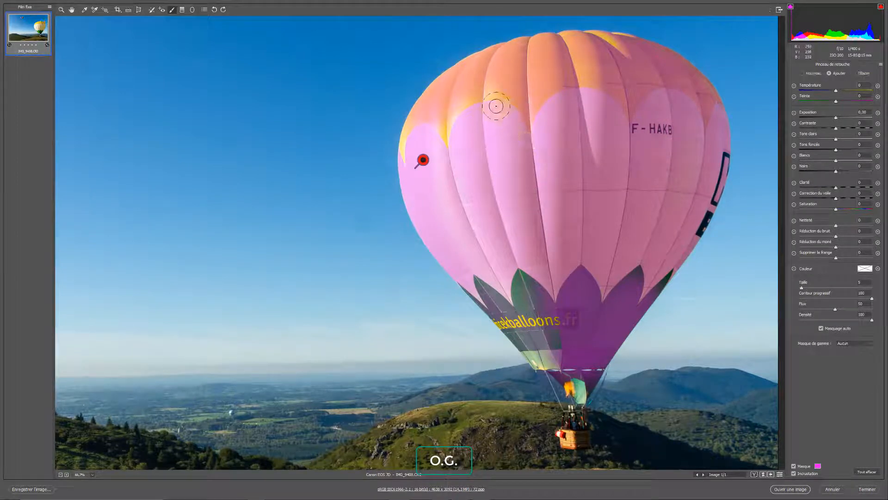
pyautogui.moveTo(451, 114)
pyautogui.mouseDown()
pyautogui.moveTo(440, 152)
pyautogui.moveTo(446, 116)
pyautogui.moveTo(488, 100)
pyautogui.moveTo(444, 133)
pyautogui.mouseUp()
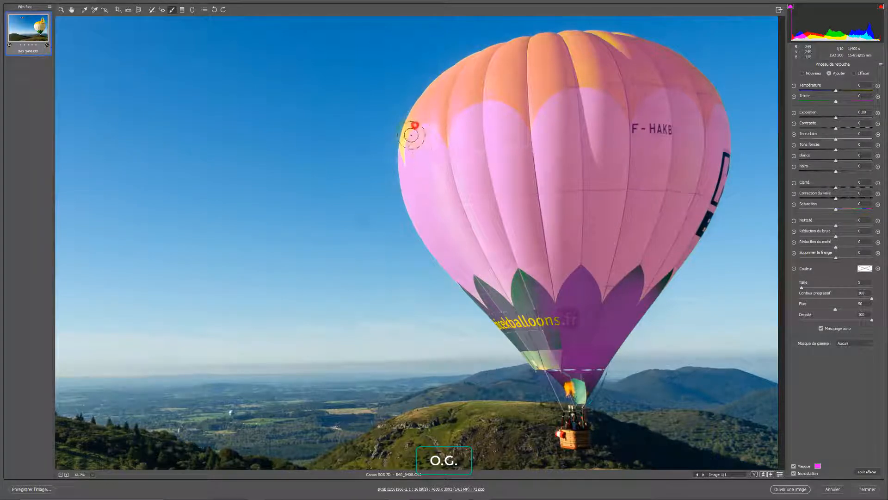
pyautogui.moveTo(411, 135)
pyautogui.mouseDown()
pyautogui.moveTo(411, 164)
pyautogui.moveTo(414, 122)
pyautogui.moveTo(407, 175)
pyautogui.moveTo(412, 134)
pyautogui.mouseUp()
pyautogui.moveTo(585, 40)
pyautogui.mouseDown()
pyautogui.moveTo(631, 48)
pyautogui.moveTo(583, 47)
pyautogui.mouseUp()
pyautogui.moveTo(412, 133)
pyautogui.mouseDown()
pyautogui.moveTo(404, 141)
pyautogui.moveTo(411, 126)
pyautogui.mouseUp()
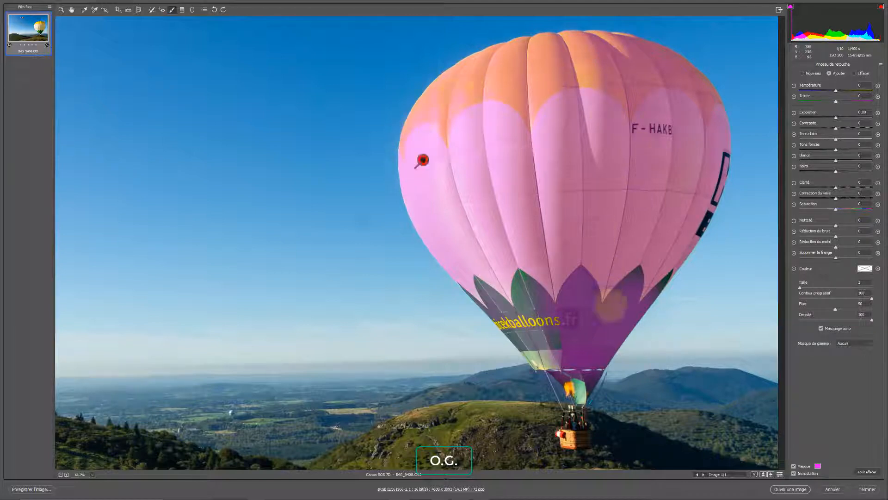
pyautogui.moveTo(577, 342)
pyautogui.mouseDown()
pyautogui.moveTo(535, 346)
pyautogui.moveTo(550, 361)
pyautogui.moveTo(531, 303)
pyautogui.mouseUp()
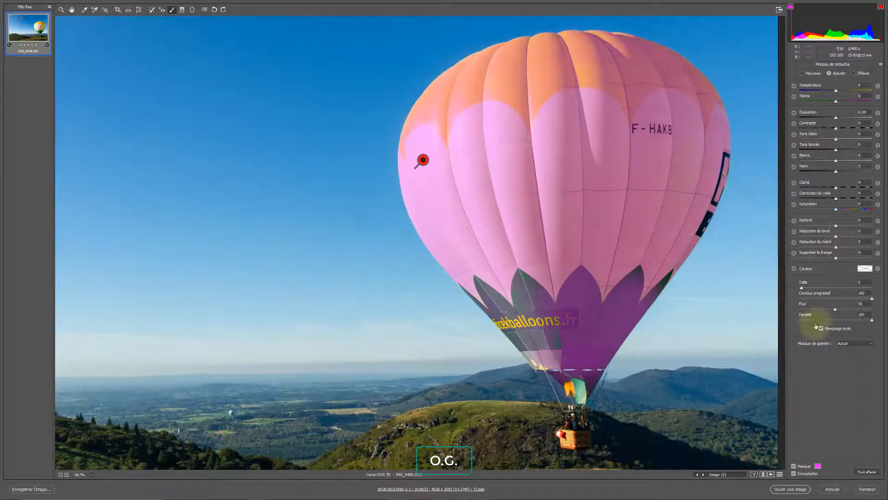
# Step: Hide the mask overlay, lower the balloon's Blancs and adjust its Exposition
pyautogui.click(804, 467)
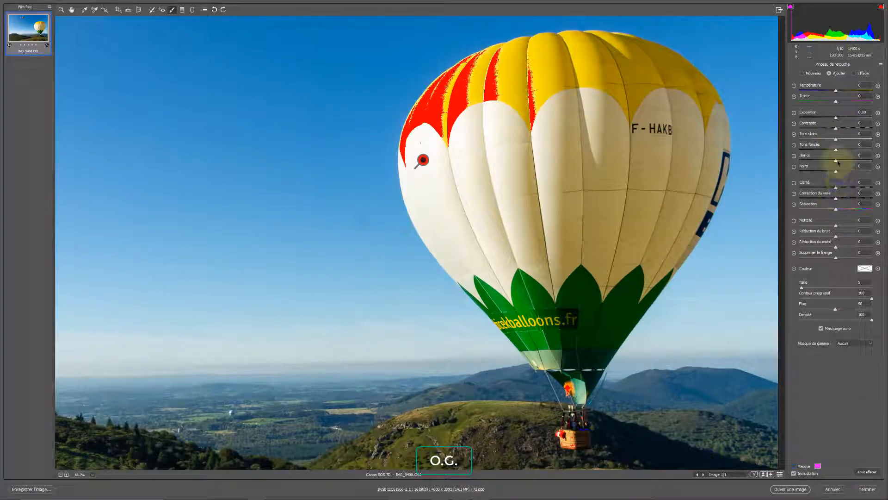
pyautogui.moveTo(838, 162); pyautogui.dragTo(831, 162)
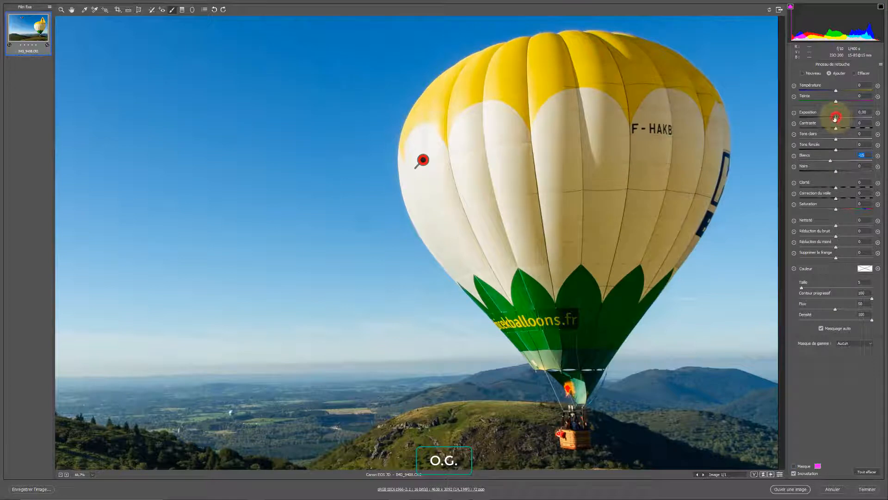
pyautogui.moveTo(836, 118); pyautogui.dragTo(839, 117)
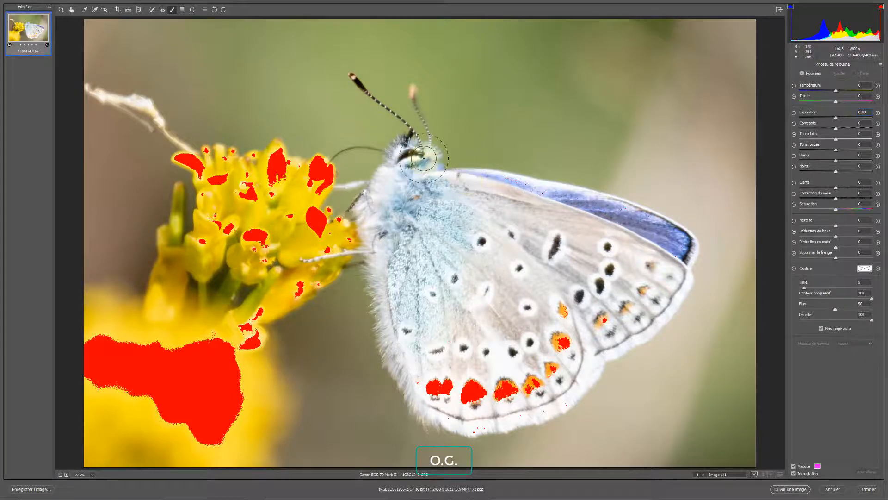
# Step: Start a new brush adjustment on the butterfly photo and paint its head, furry body and inner wing
pyautogui.click(806, 74)
pyautogui.press(']')
pyautogui.press(']')
pyautogui.press(']')
pyautogui.moveTo(413, 154)
pyautogui.mouseDown()
pyautogui.moveTo(394, 168)
pyautogui.moveTo(374, 209)
pyautogui.moveTo(387, 308)
pyautogui.moveTo(413, 383)
pyautogui.mouseUp()
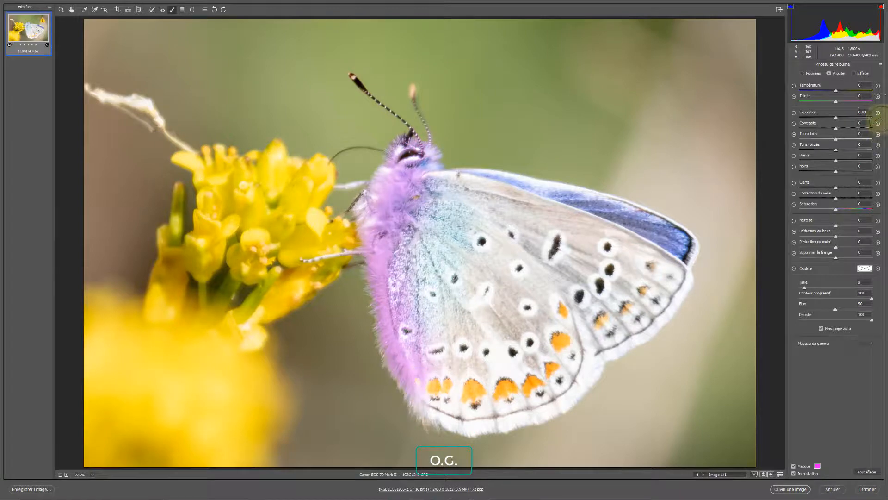
pyautogui.moveTo(428, 201)
pyautogui.mouseDown()
pyautogui.moveTo(490, 204)
pyautogui.moveTo(415, 232)
pyautogui.moveTo(472, 234)
pyautogui.moveTo(416, 251)
pyautogui.moveTo(423, 270)
pyautogui.moveTo(474, 274)
pyautogui.moveTo(415, 293)
pyautogui.moveTo(406, 317)
pyautogui.moveTo(444, 328)
pyautogui.moveTo(453, 344)
pyautogui.moveTo(432, 356)
pyautogui.mouseUp()
pyautogui.click(868, 74)
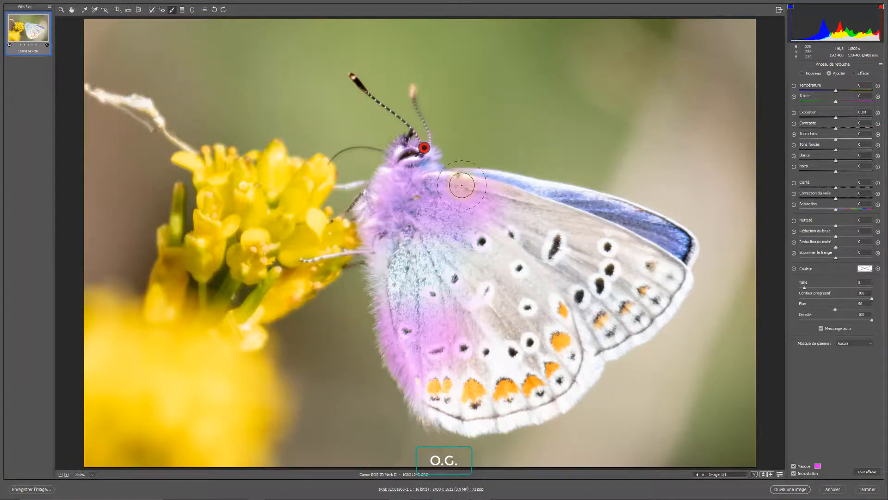
# Step: Extend the mask across the butterfly's remaining wing area, blue upper wing, outer edges and head
pyautogui.moveTo(461, 185)
pyautogui.mouseDown()
pyautogui.moveTo(610, 217)
pyautogui.moveTo(667, 240)
pyautogui.moveTo(675, 267)
pyautogui.moveTo(644, 312)
pyautogui.moveTo(588, 345)
pyautogui.moveTo(535, 397)
pyautogui.moveTo(450, 408)
pyautogui.moveTo(423, 356)
pyautogui.mouseUp()
pyautogui.moveTo(458, 183)
pyautogui.mouseDown()
pyautogui.moveTo(450, 264)
pyautogui.moveTo(639, 277)
pyautogui.mouseUp()
pyautogui.moveTo(482, 179); pyautogui.dragTo(648, 217)
pyautogui.moveTo(567, 394); pyautogui.dragTo(433, 398)
pyautogui.moveTo(395, 173)
pyautogui.mouseDown()
pyautogui.moveTo(376, 188)
pyautogui.moveTo(366, 221)
pyautogui.mouseUp()
pyautogui.click(498, 175)
pyautogui.moveTo(401, 156); pyautogui.dragTo(419, 155)
pyautogui.click(549, 402)
pyautogui.click(634, 310)
pyautogui.click(570, 436)
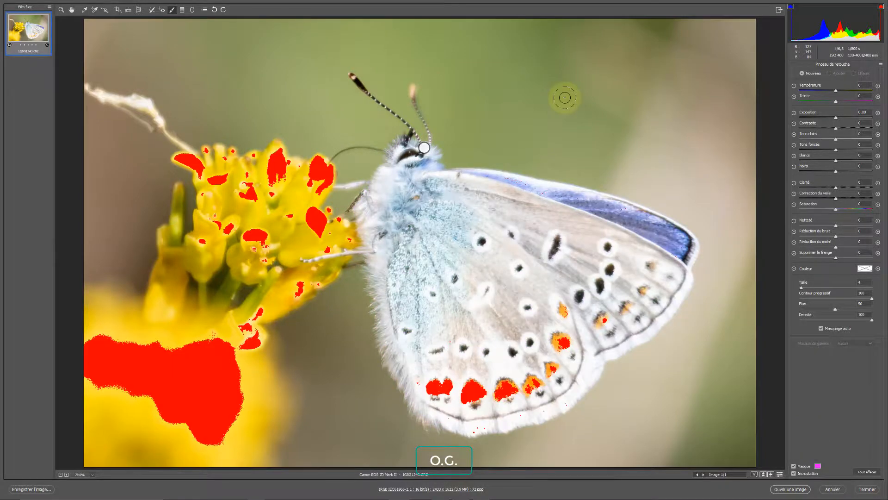
# Step: Set the brush size to 7 and reselect the butterfly's existing brush adjustment to show its mask
pyautogui.moveTo(565, 97); pyautogui.dragTo(567, 100)
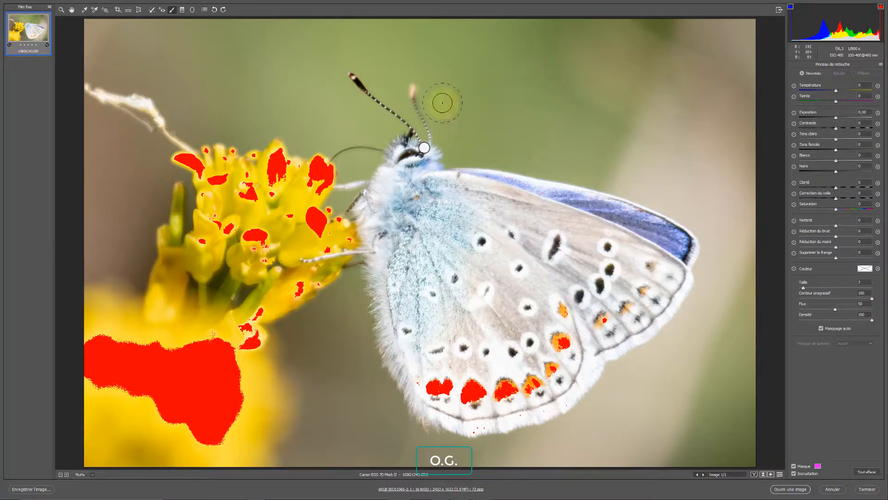
pyautogui.click(424, 148)
pyautogui.scroll(-3, 534, 122)
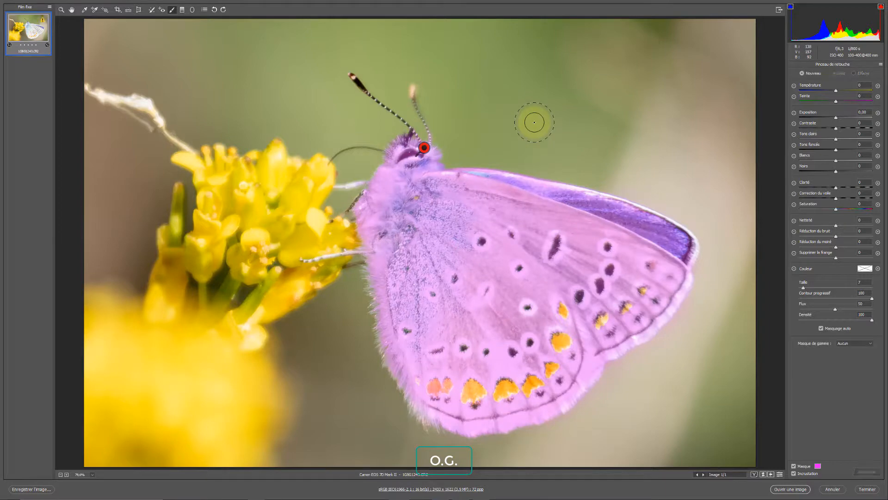